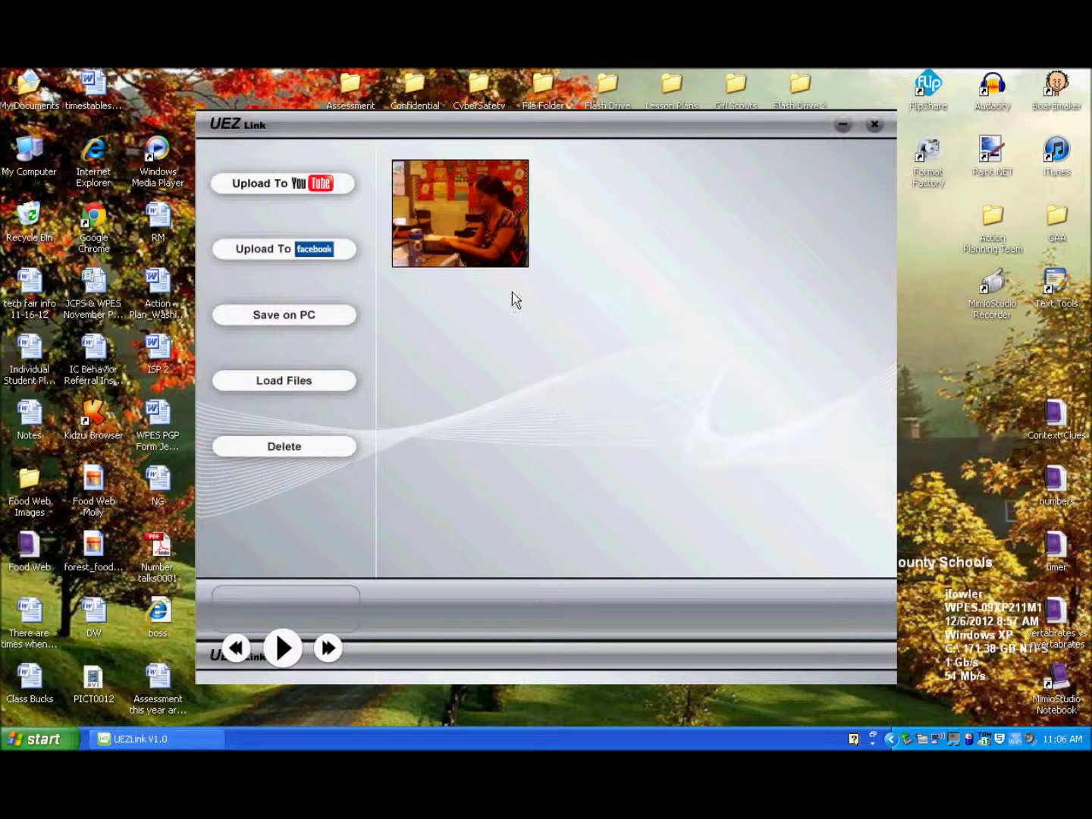
Save the selected camera video to the Georgia Alternate Assessment folder on the desktop
click(477, 221)
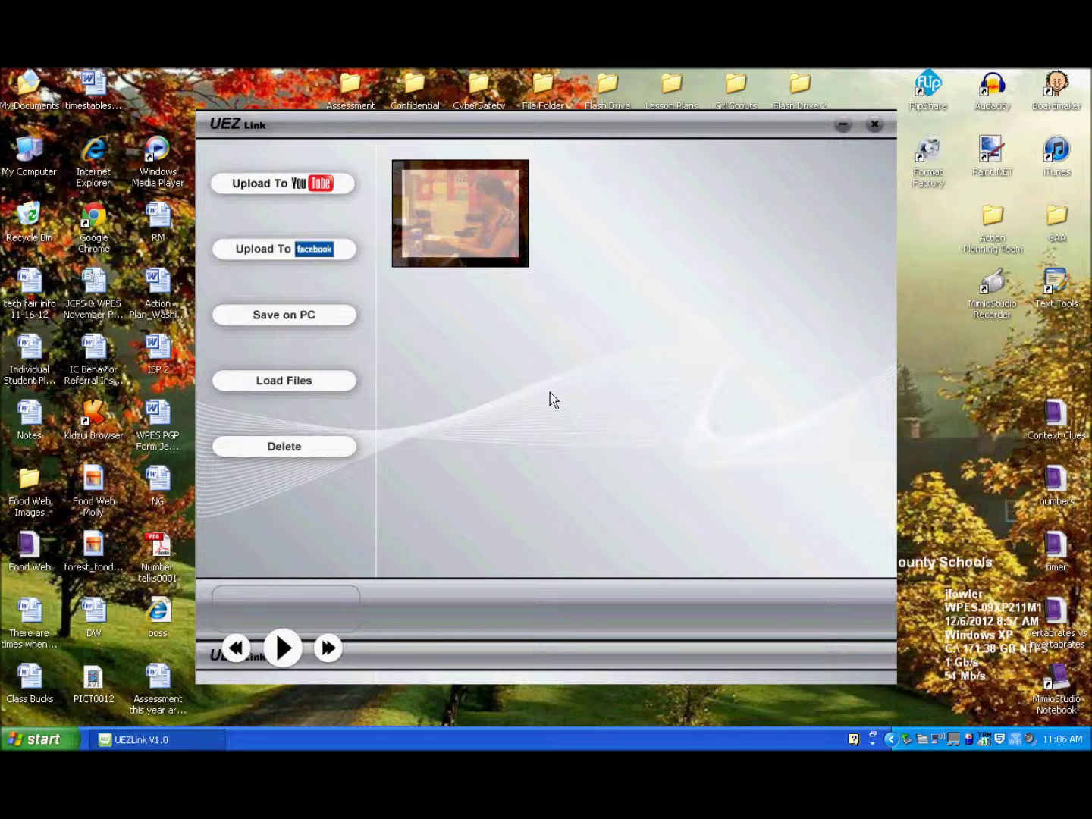
mouse_move(463, 254)
mouse_move(496, 208)
click(313, 331)
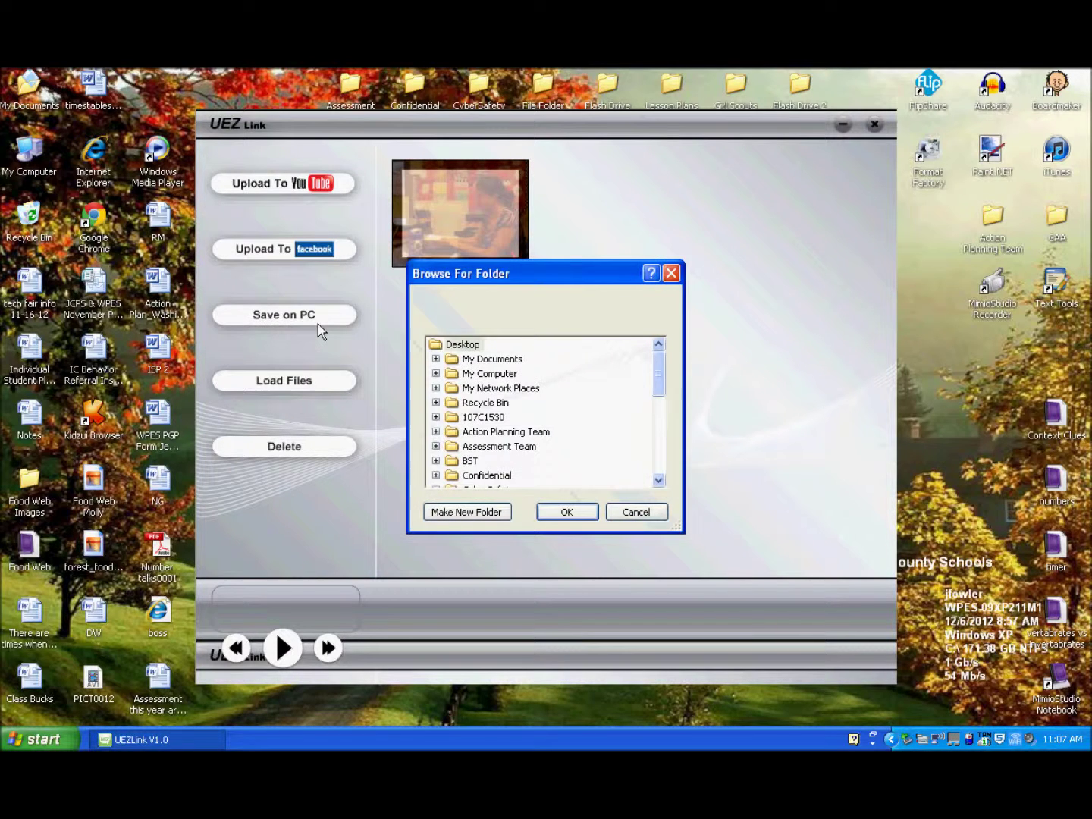
drag(659, 386, 664, 446)
click(580, 374)
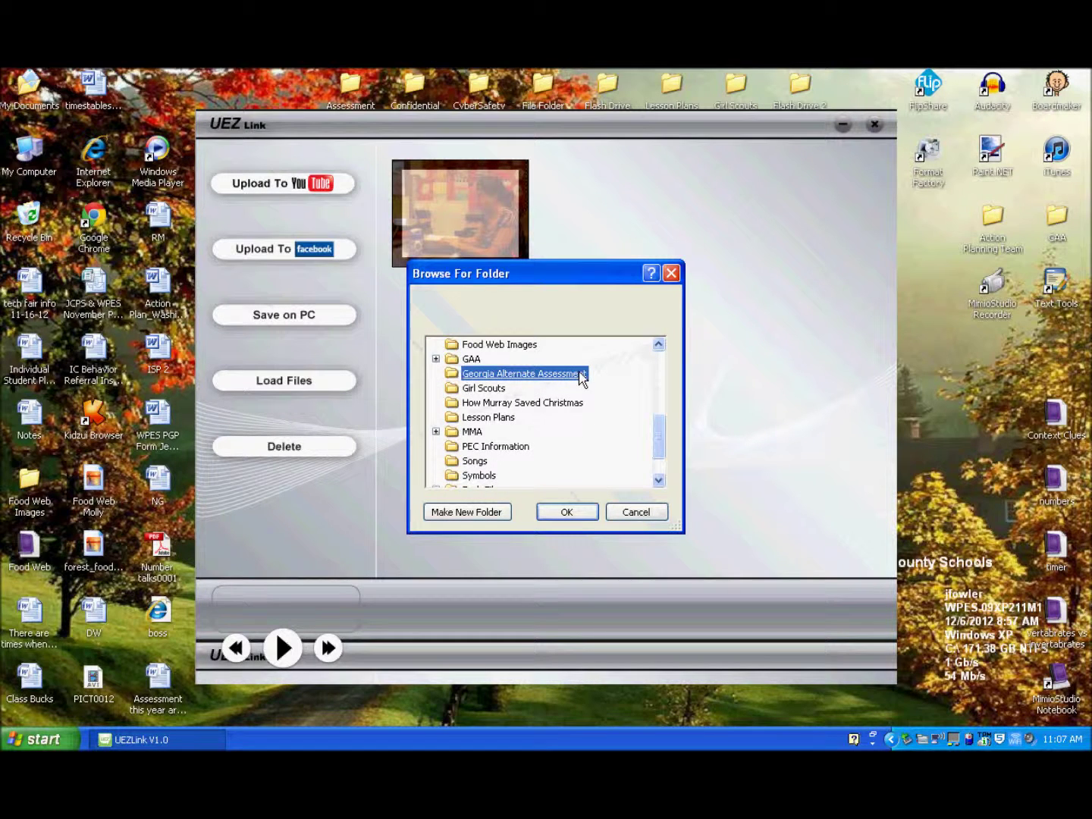
click(565, 514)
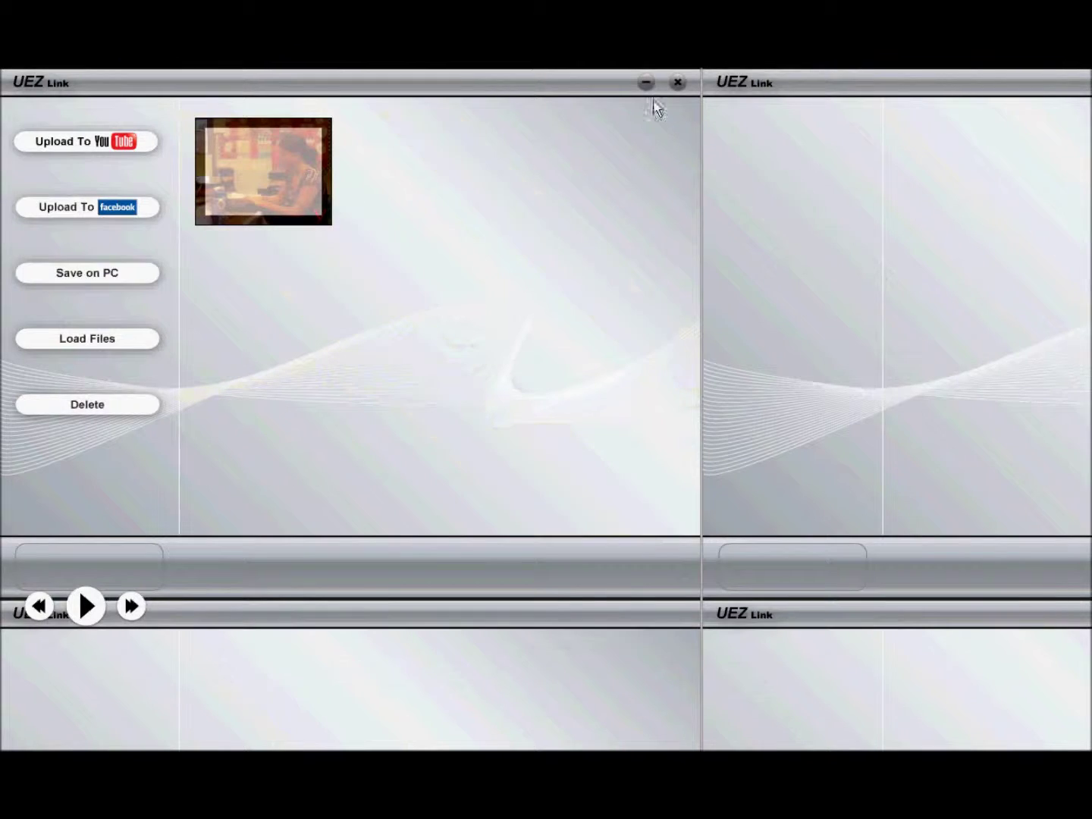
Close UEZ Link and check the contents of the Georgia Alternate Assessment desktop folder, closing it when done
click(679, 83)
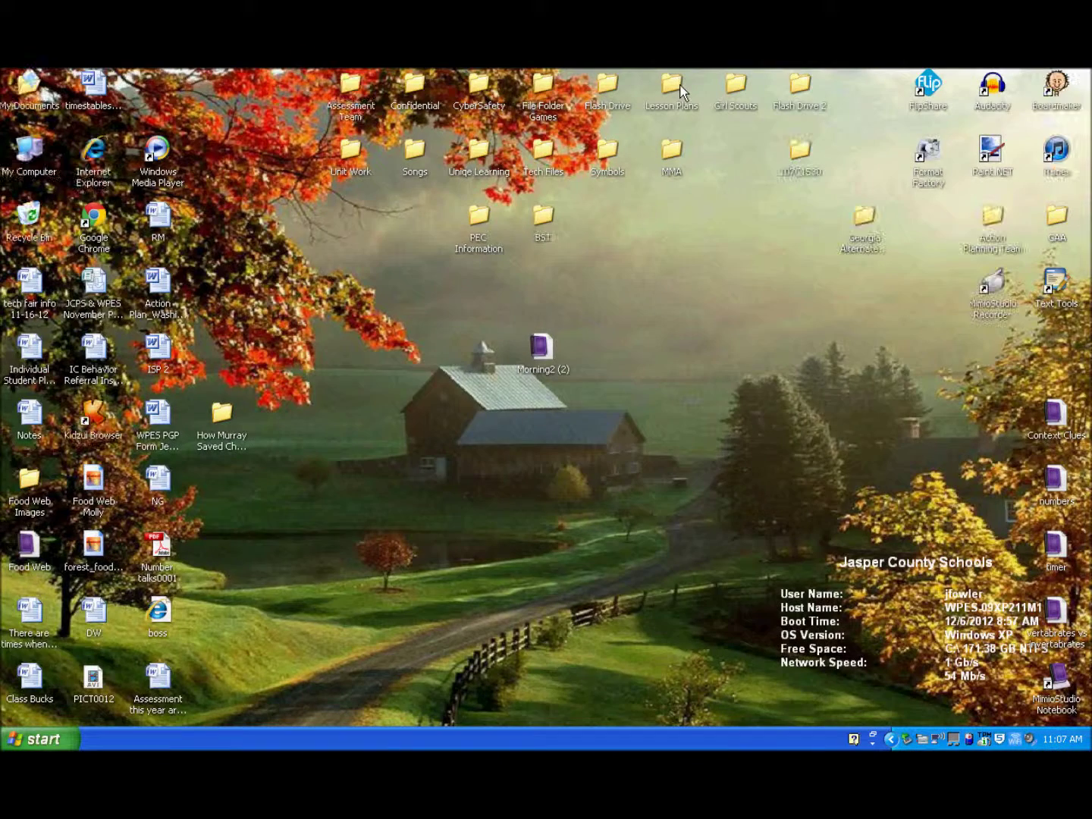
double_click(864, 220)
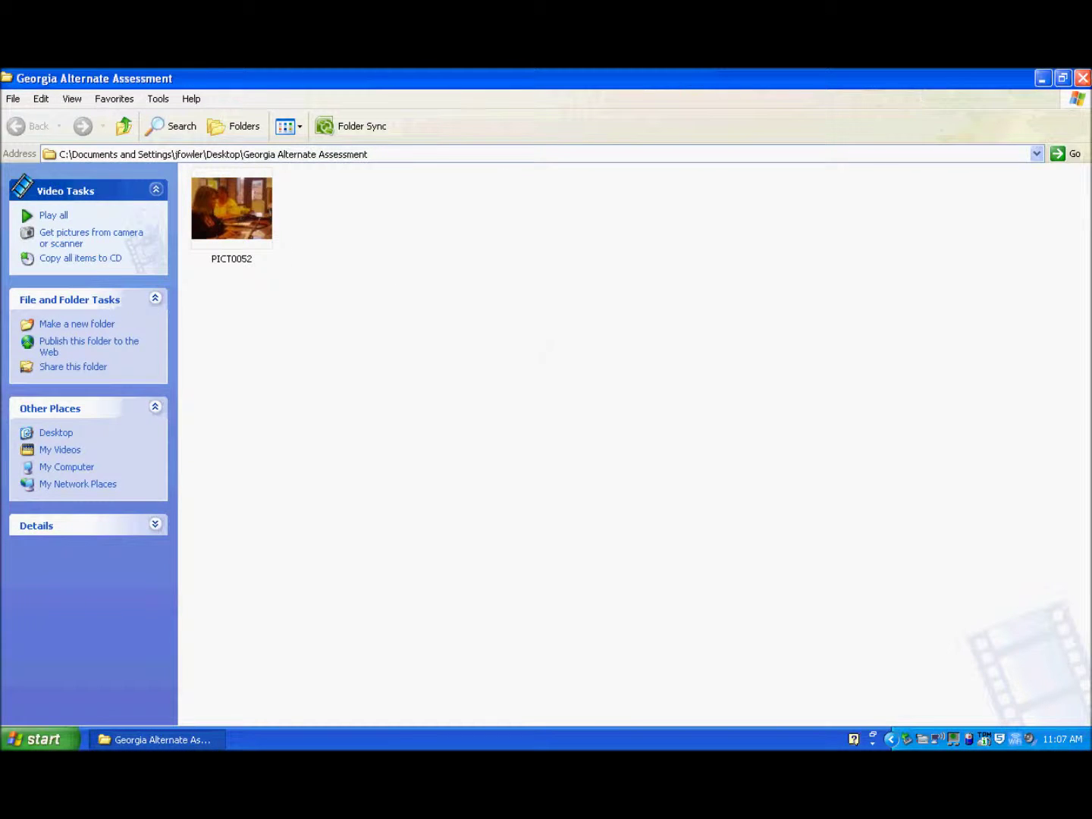
click(1082, 79)
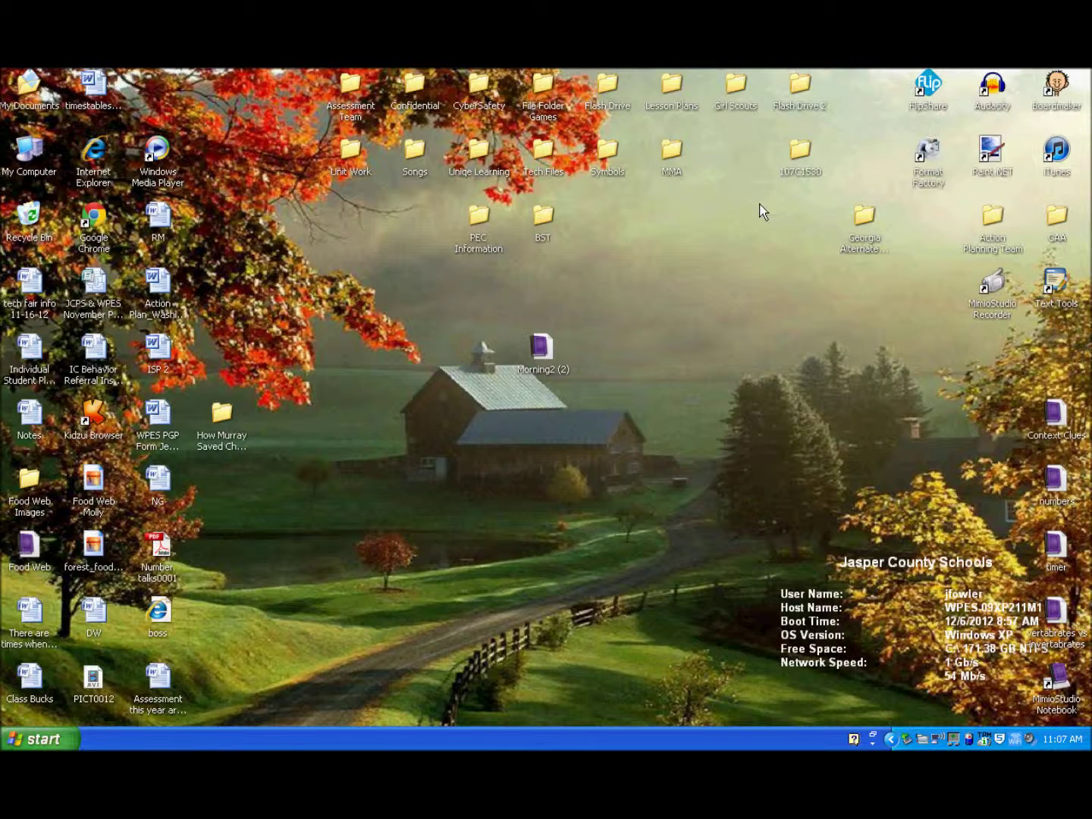
Launch Windows Movie Maker from the installed programs
click(59, 743)
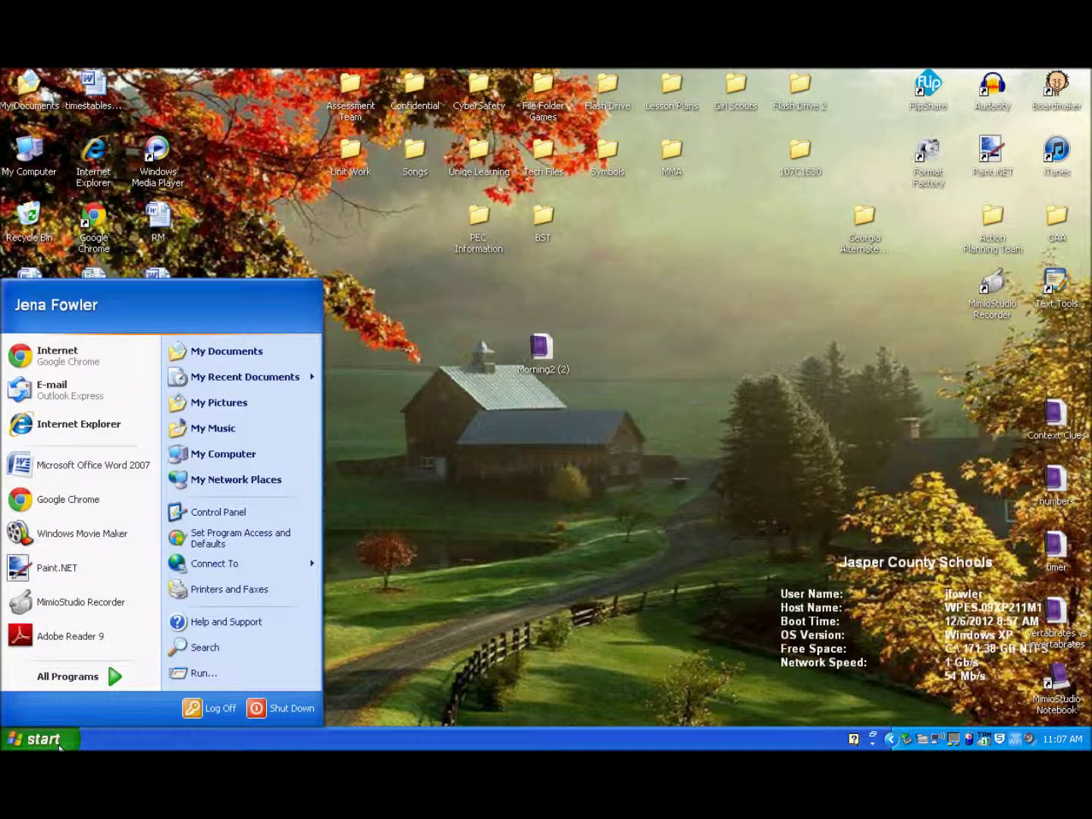
click(90, 687)
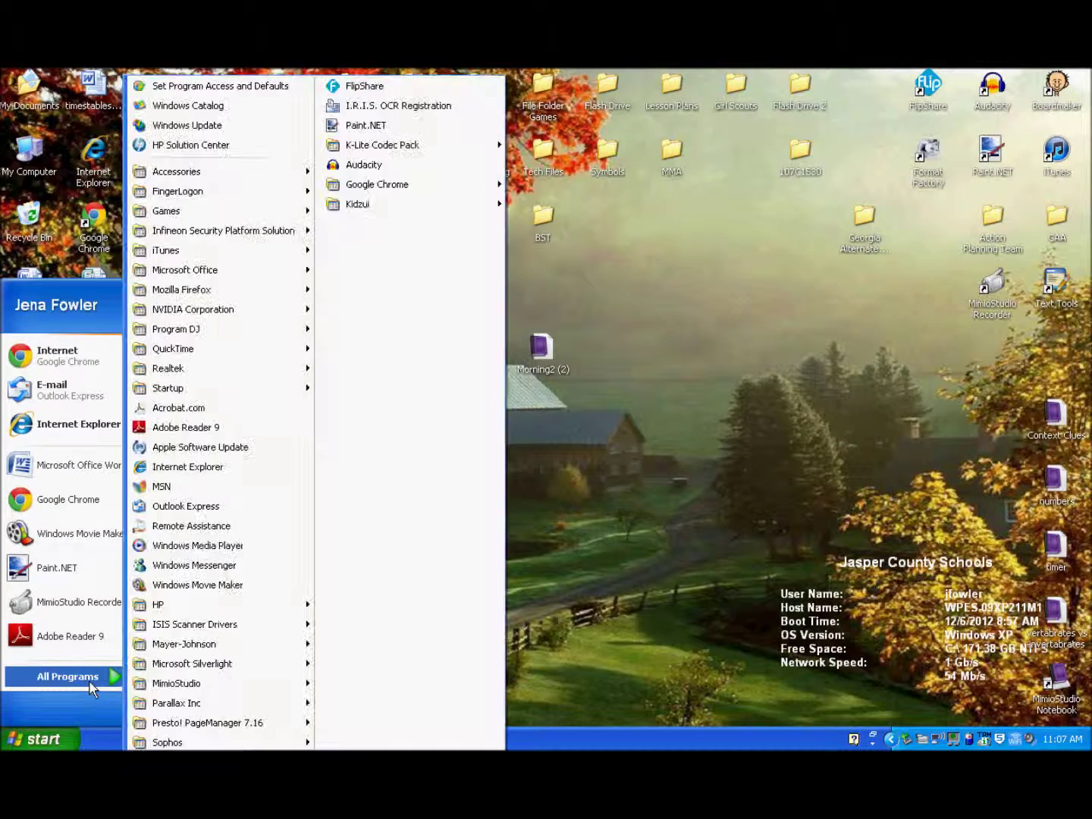
click(198, 585)
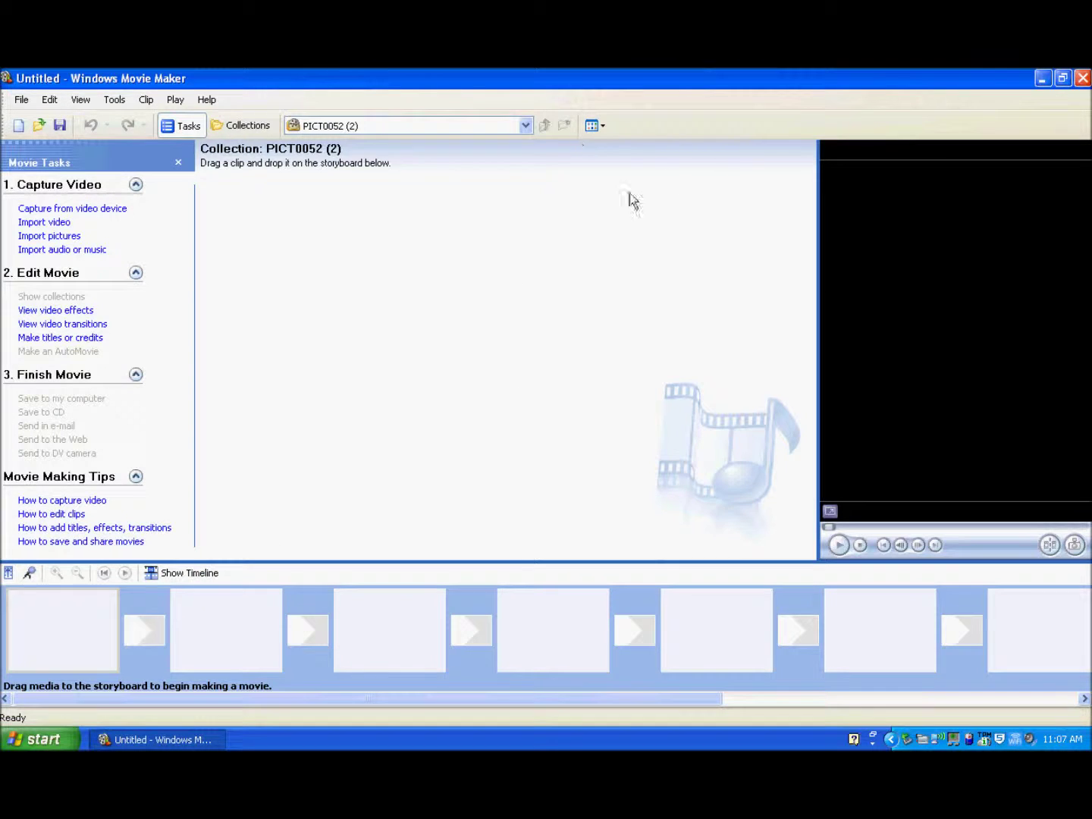
Import the video PICT0052 from the Georgia Alternate Assessment folder on the desktop
click(57, 222)
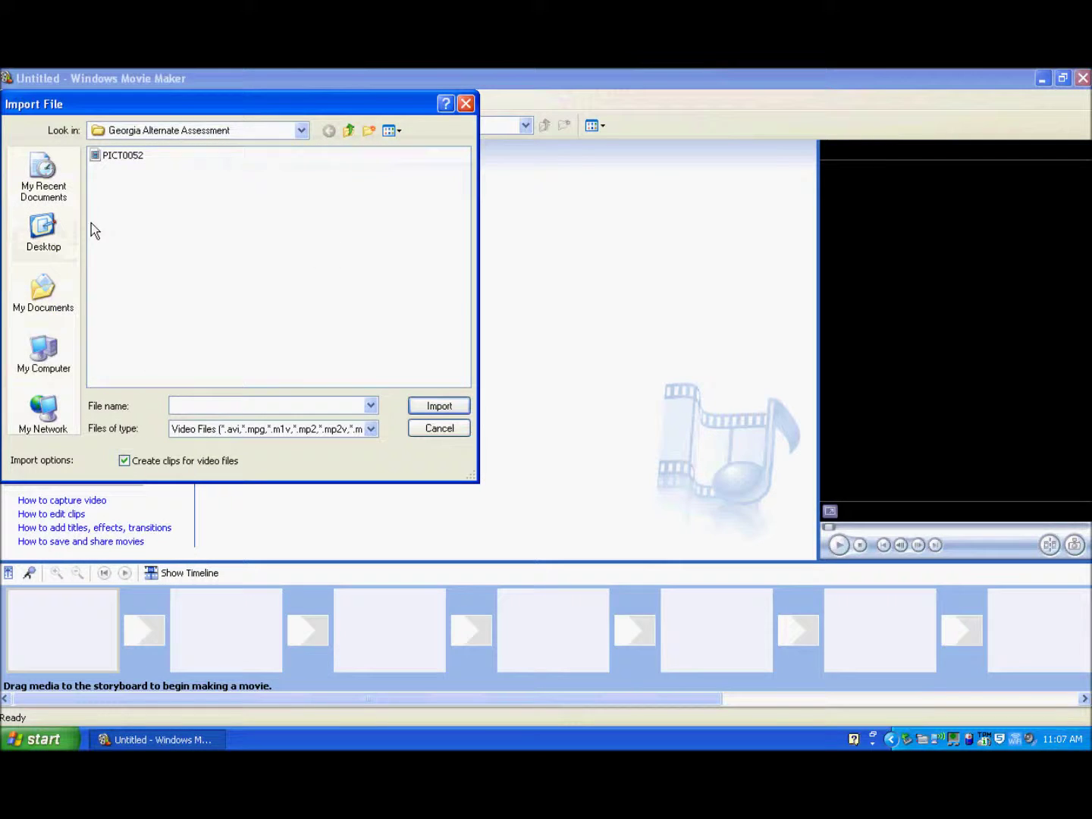
click(46, 249)
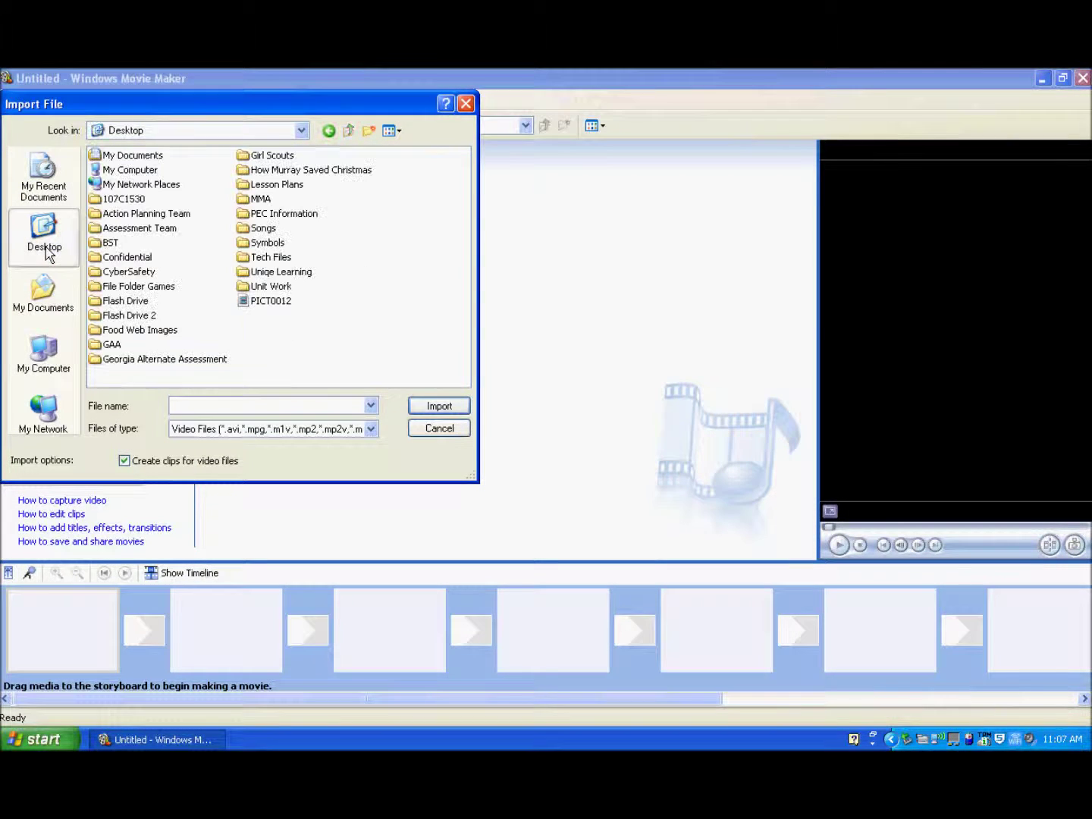
double_click(131, 359)
double_click(125, 157)
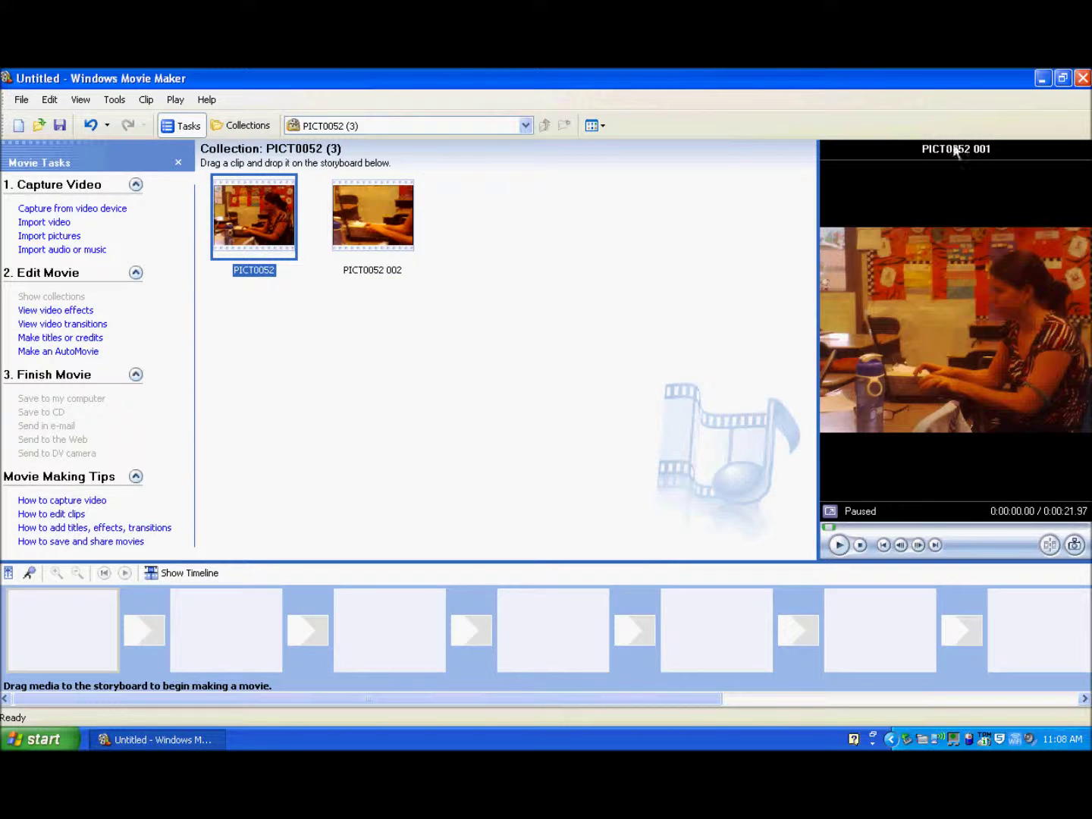
Enlarge the video preview area in both width and height
drag(818, 328, 554, 334)
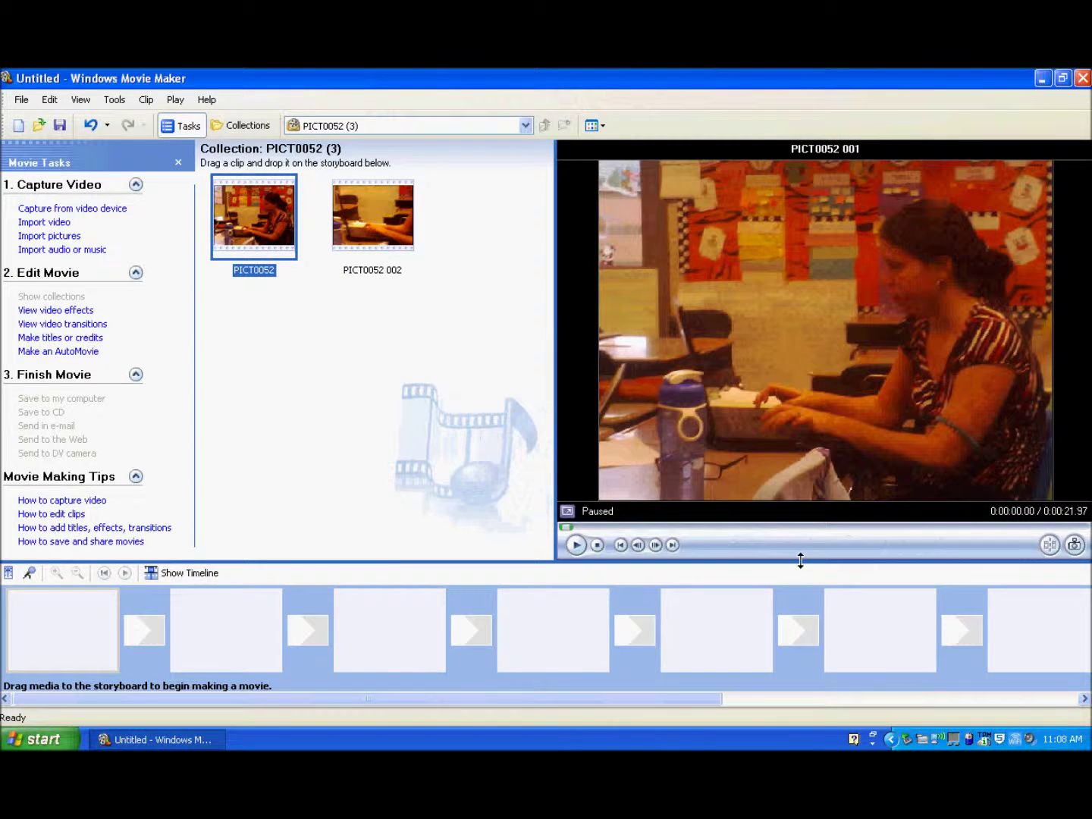
drag(800, 560, 774, 634)
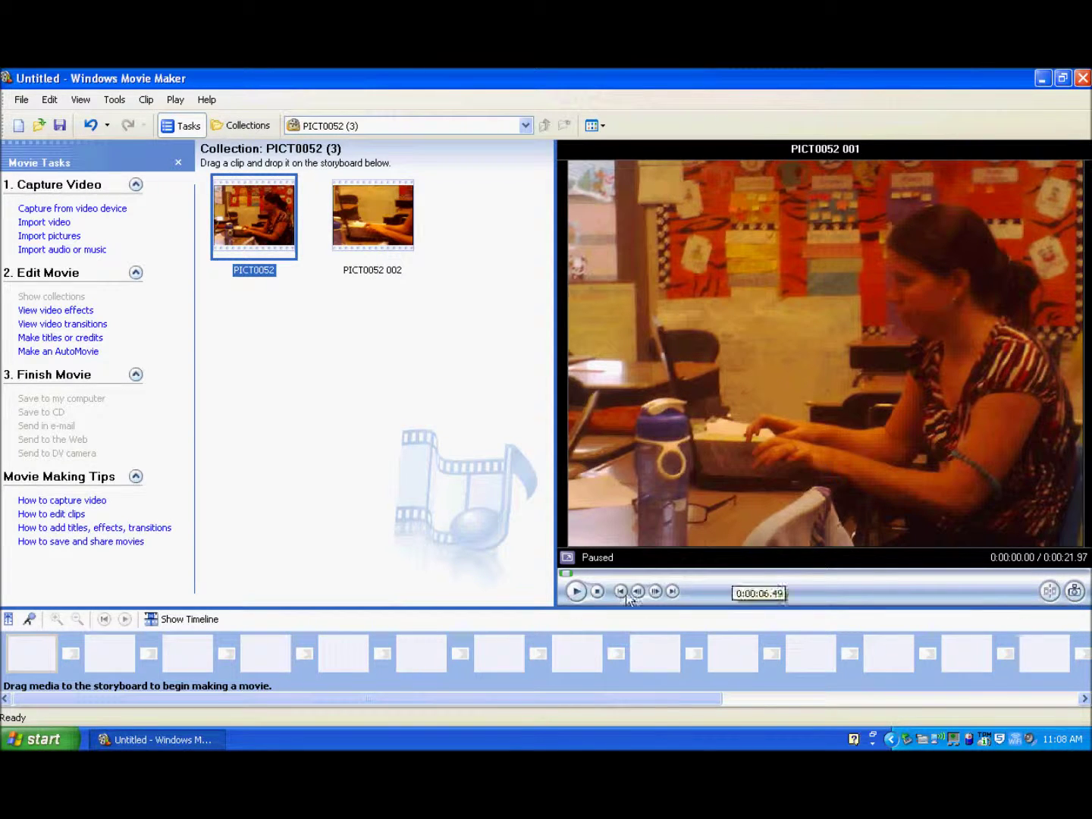
Play the first clip, capture a still at about 1.6 seconds, and save it as science in the desktop's Georgia Alternate Assessment folder
click(576, 591)
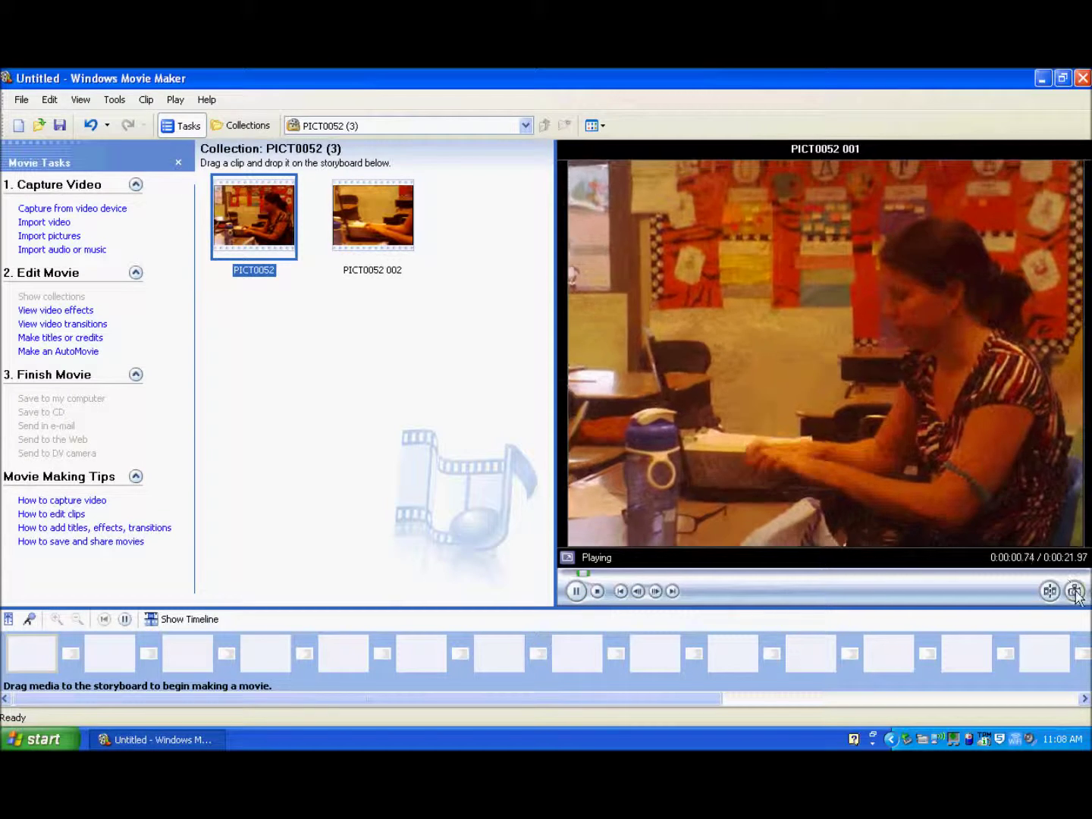
click(1074, 592)
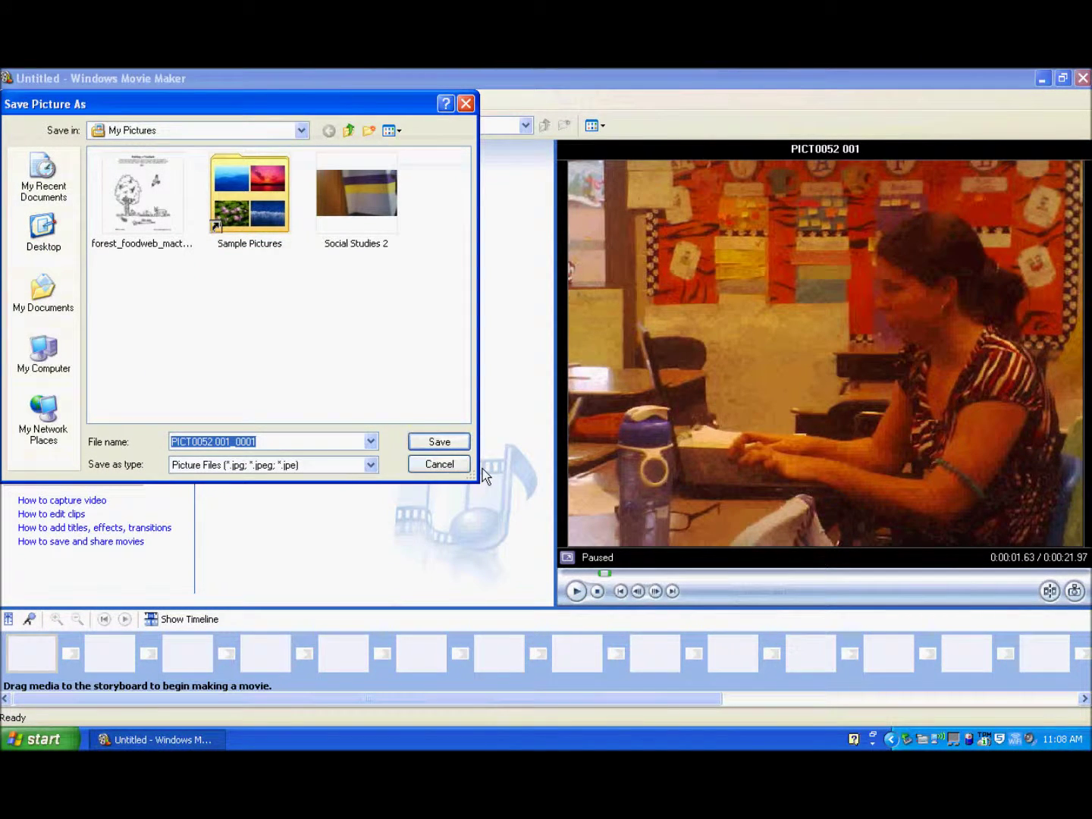
text(science)
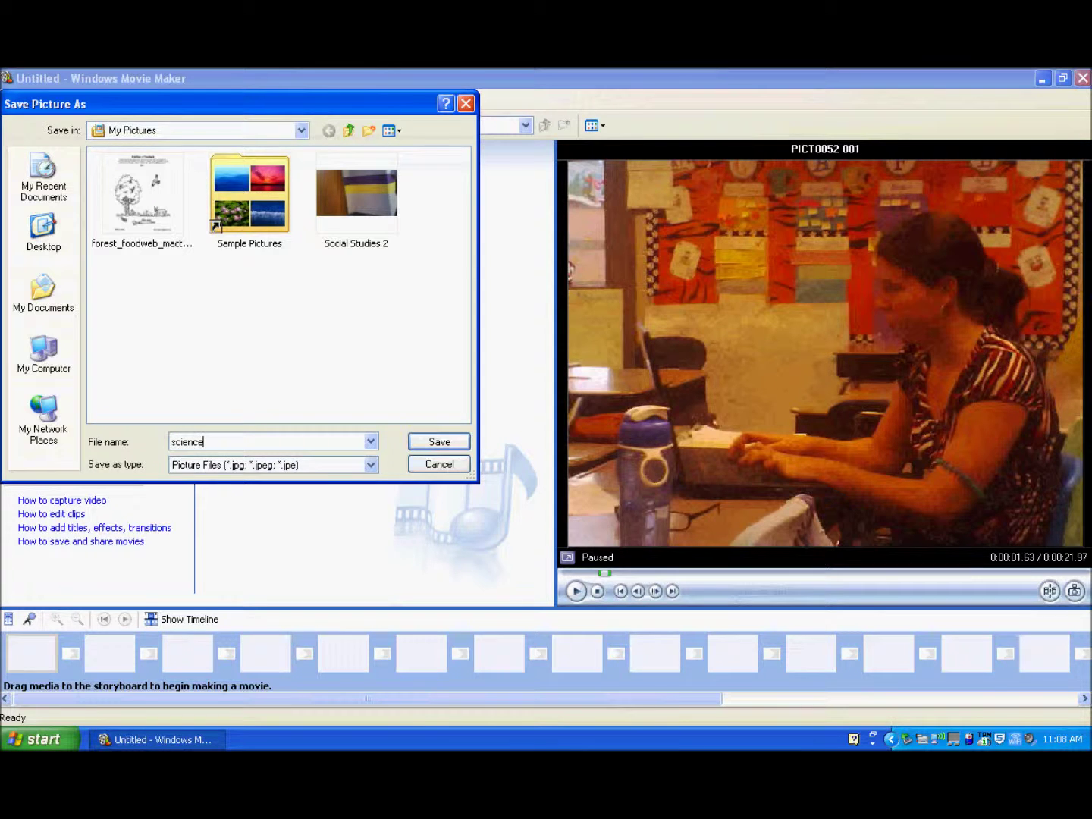
click(45, 243)
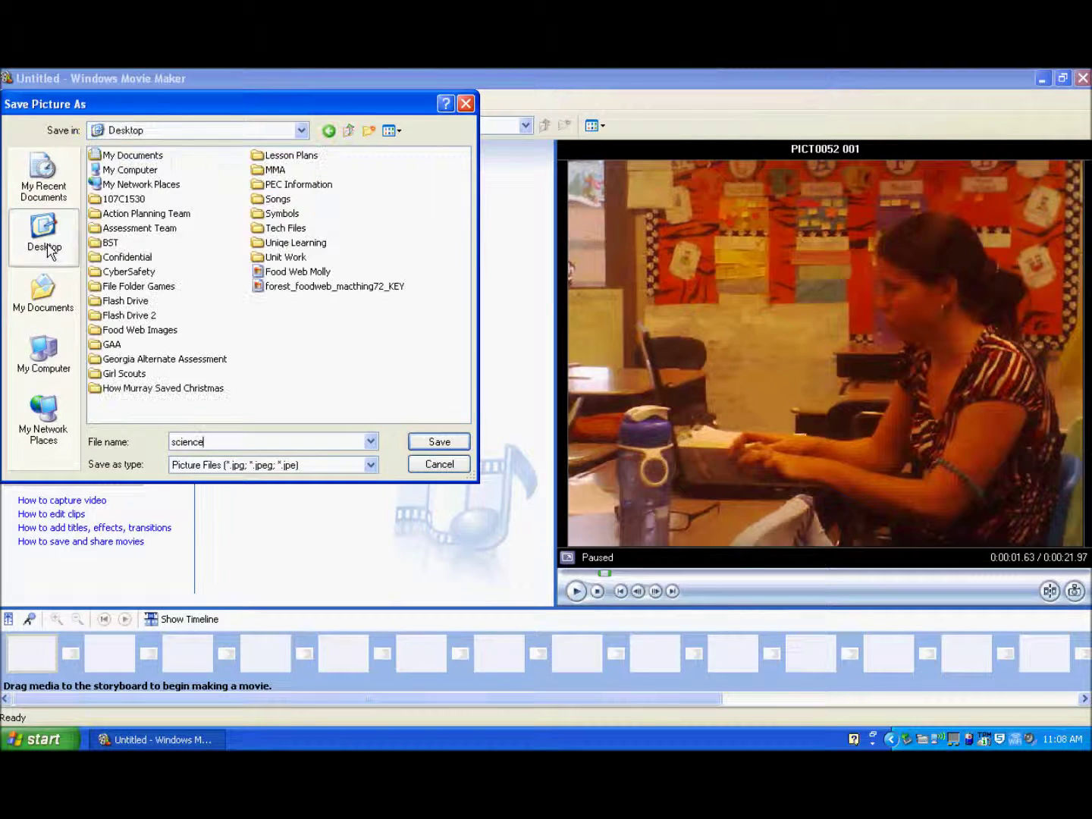
click(143, 358)
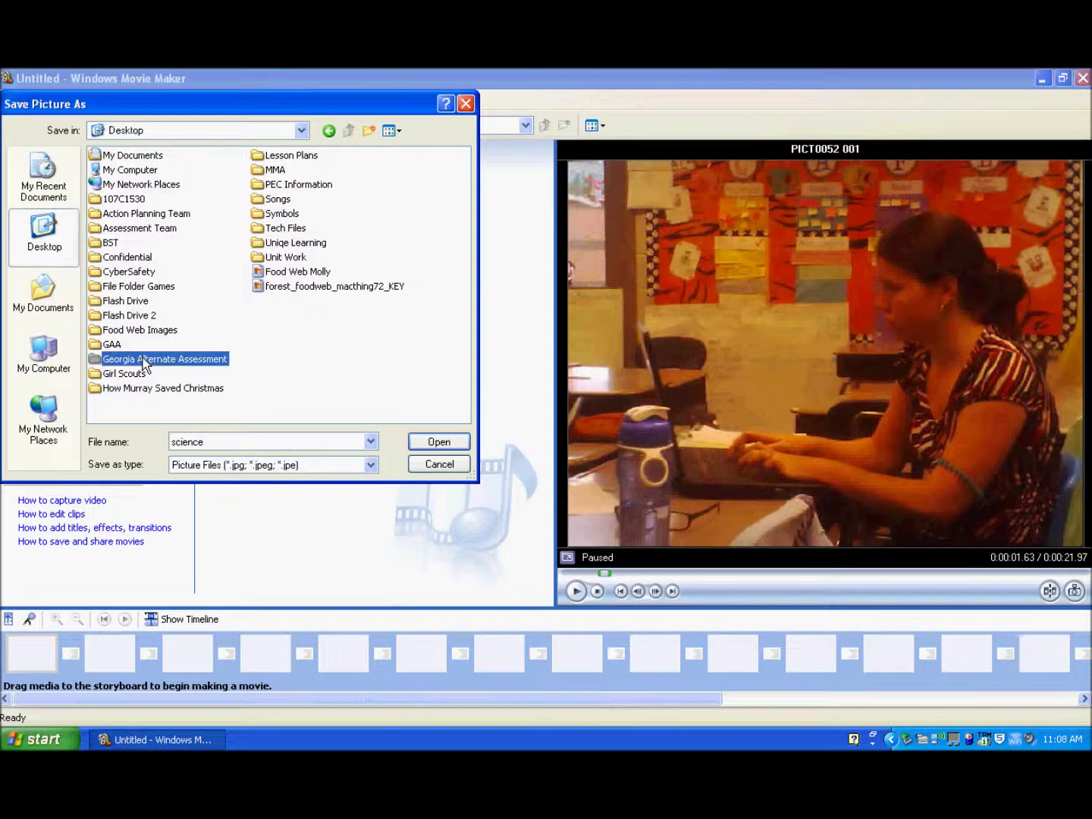
double_click(144, 361)
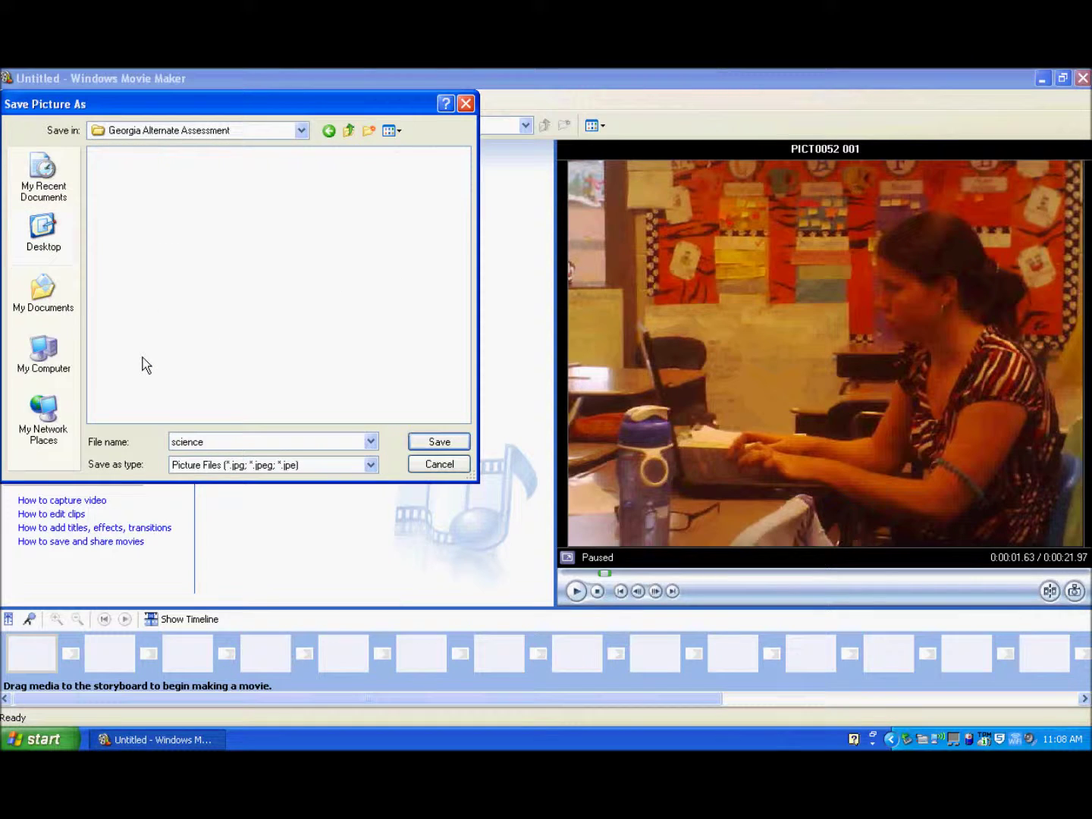
click(439, 442)
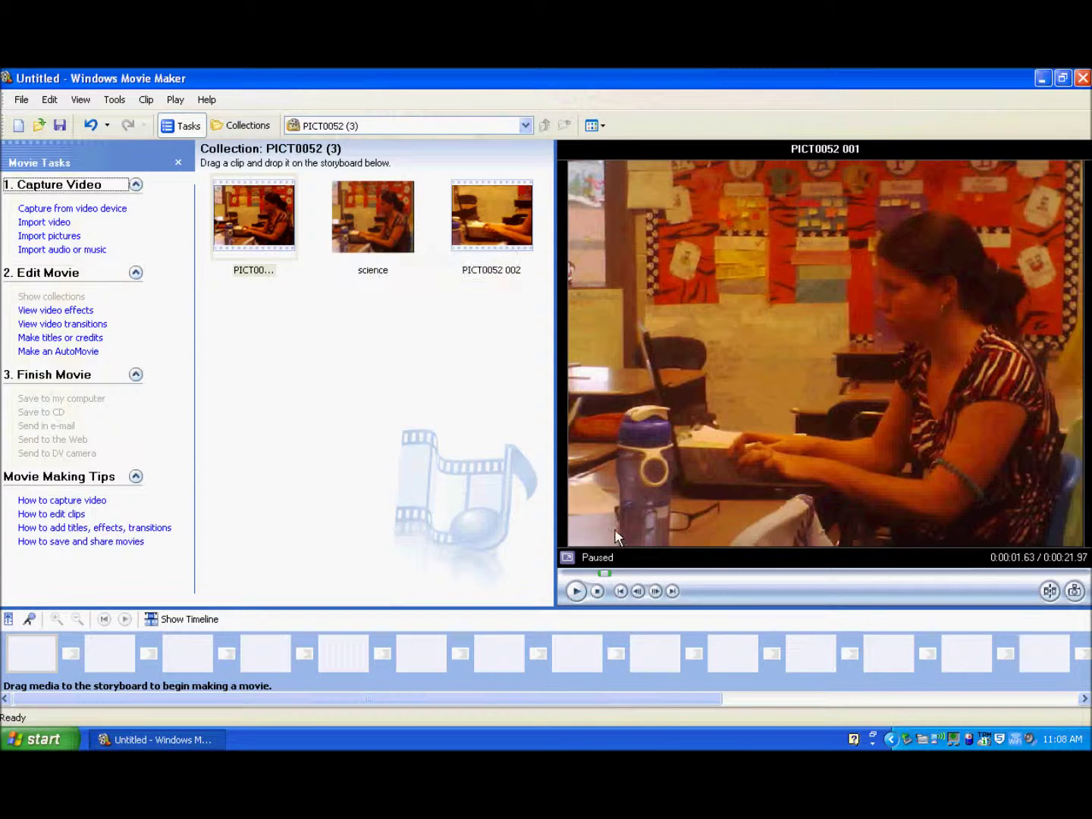
Capture the frame at about 6.6 seconds, save it as Science 1 in the Georgia Alternate Assessment folder, and preview the picture
drag(602, 571, 712, 569)
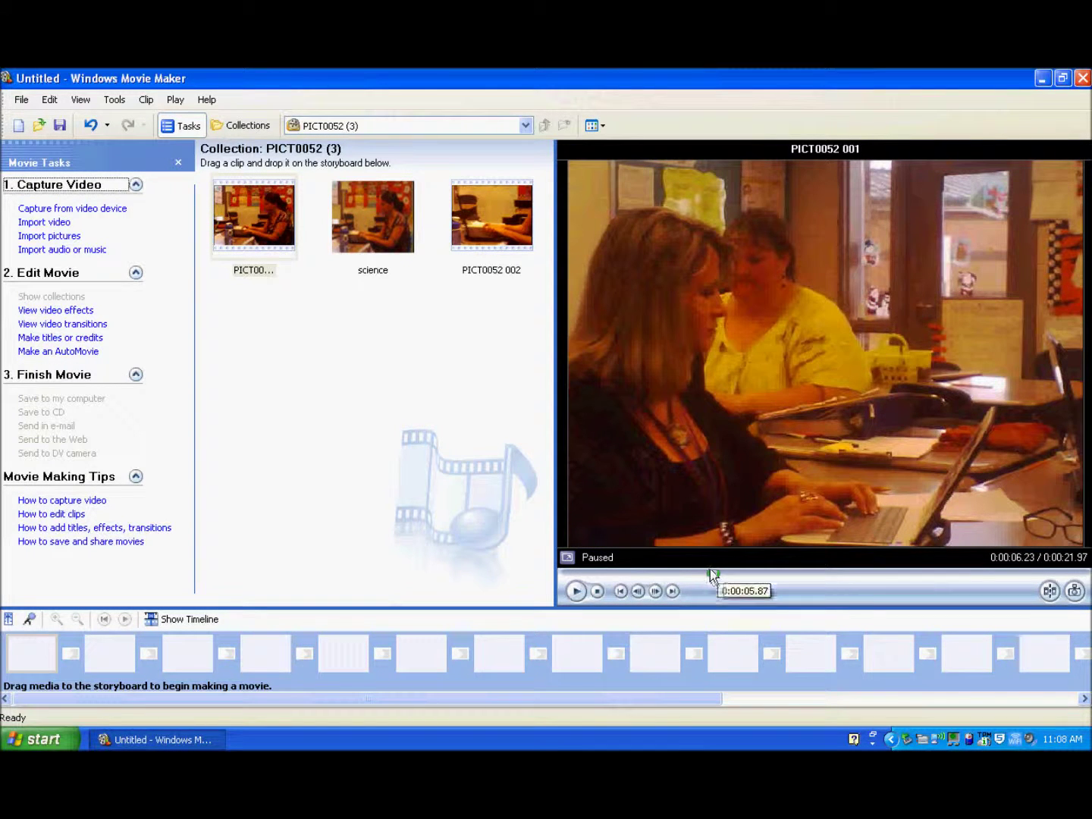
click(710, 571)
drag(715, 573, 723, 572)
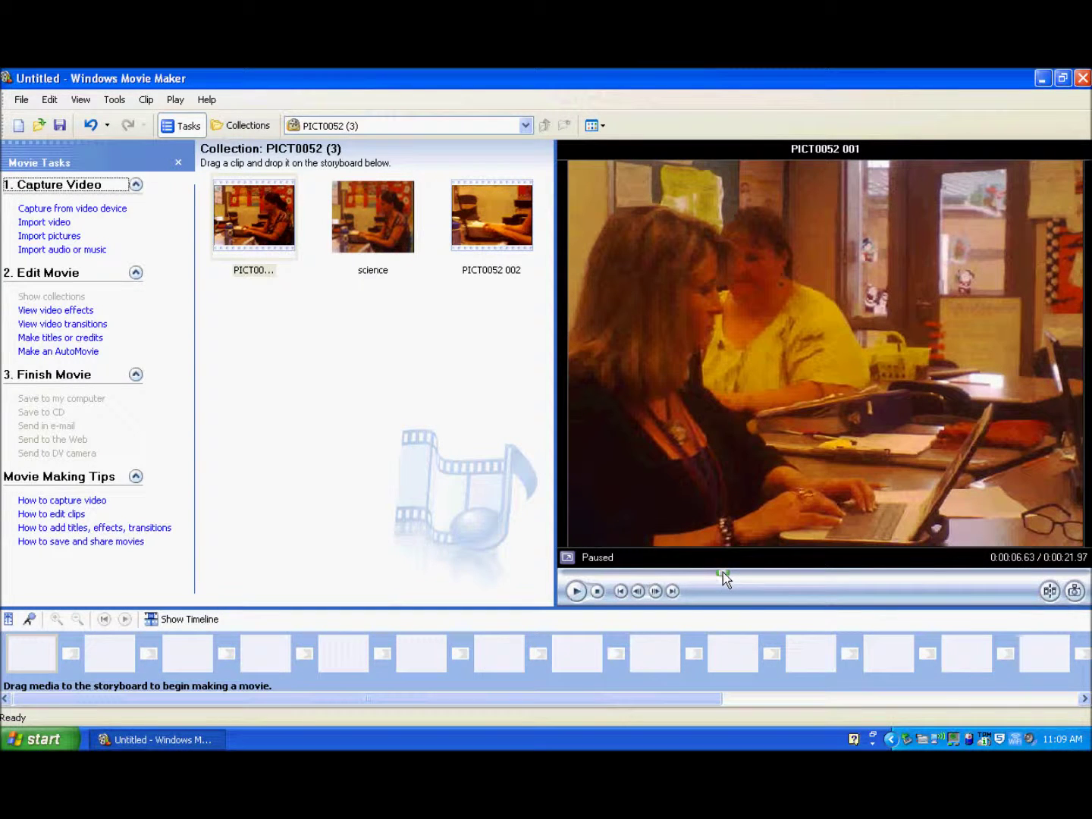
click(1075, 591)
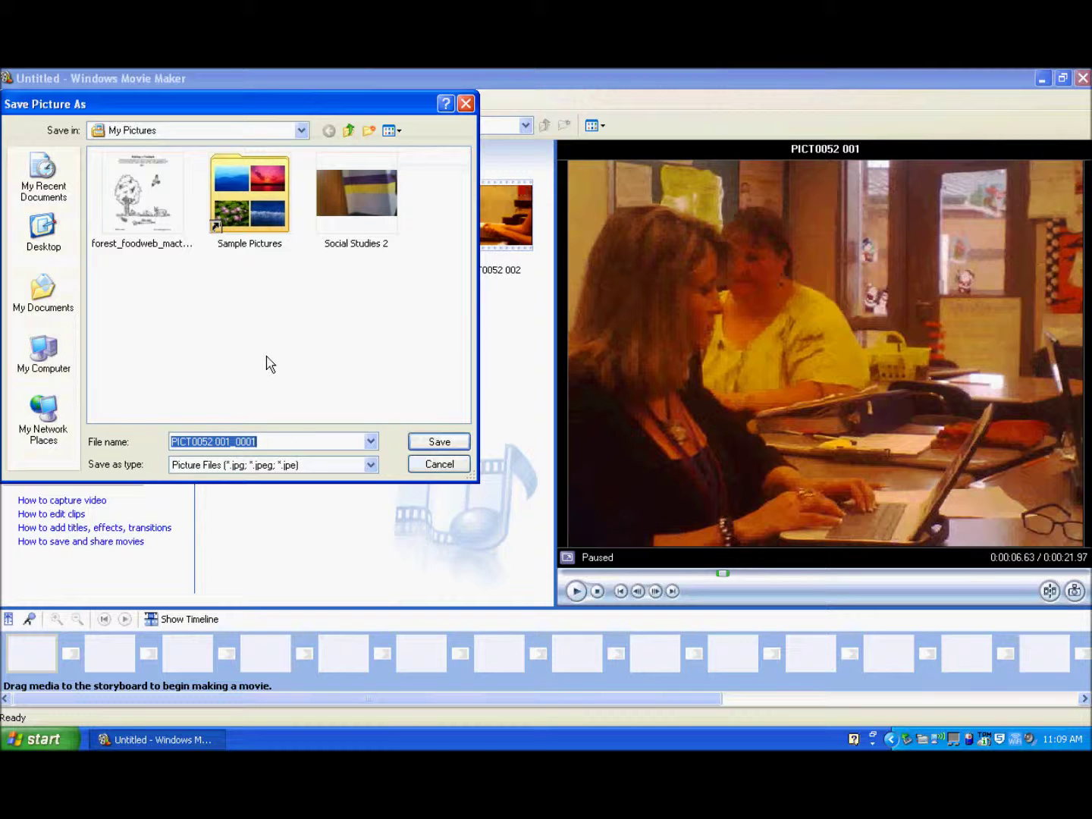
text(Science)
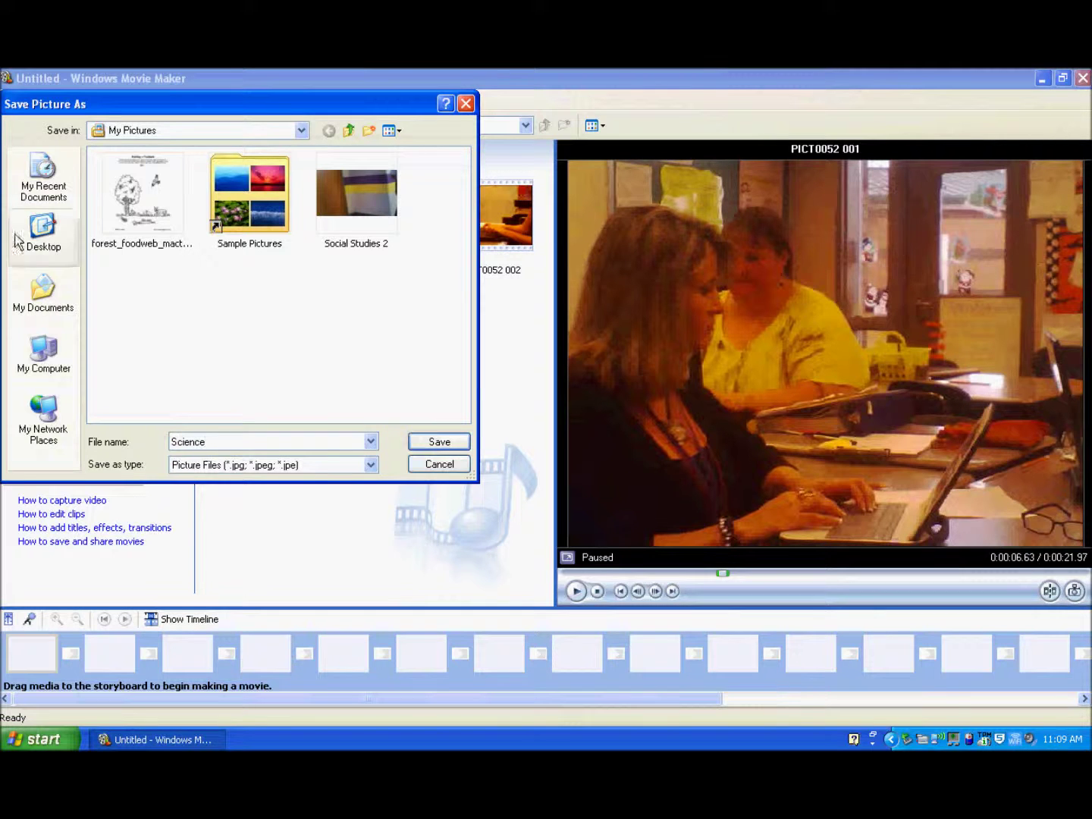
text( 1)
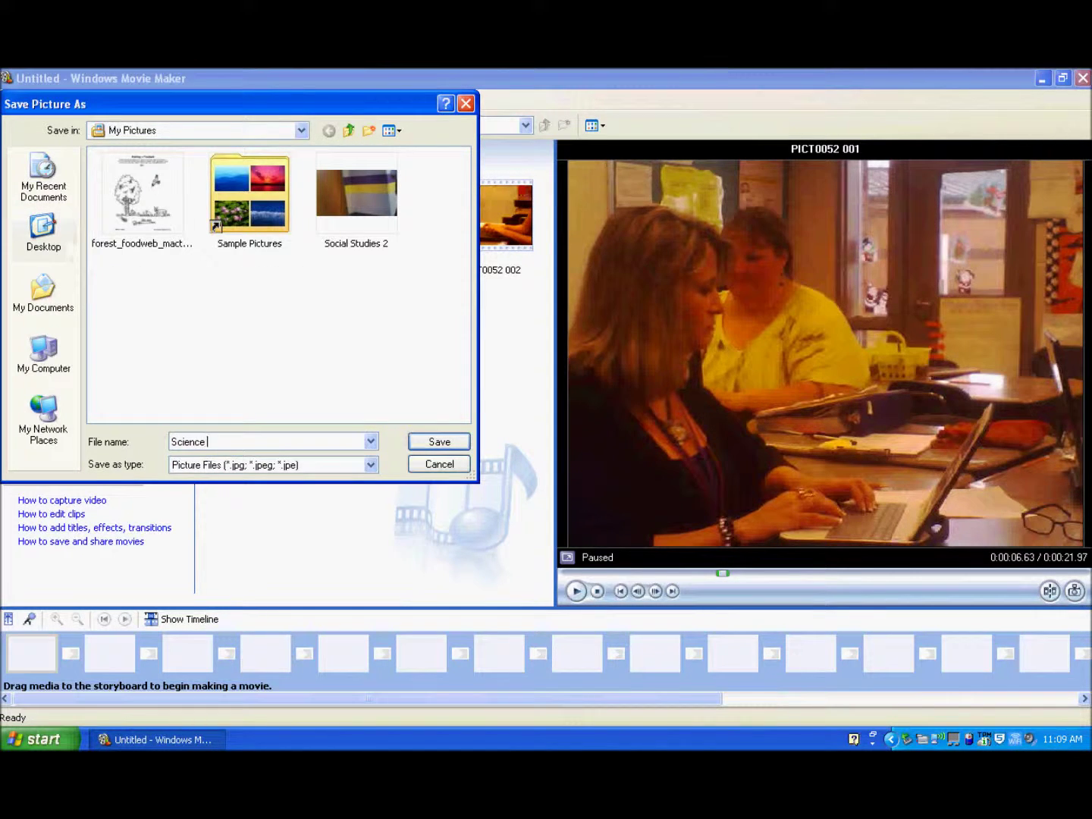
click(43, 244)
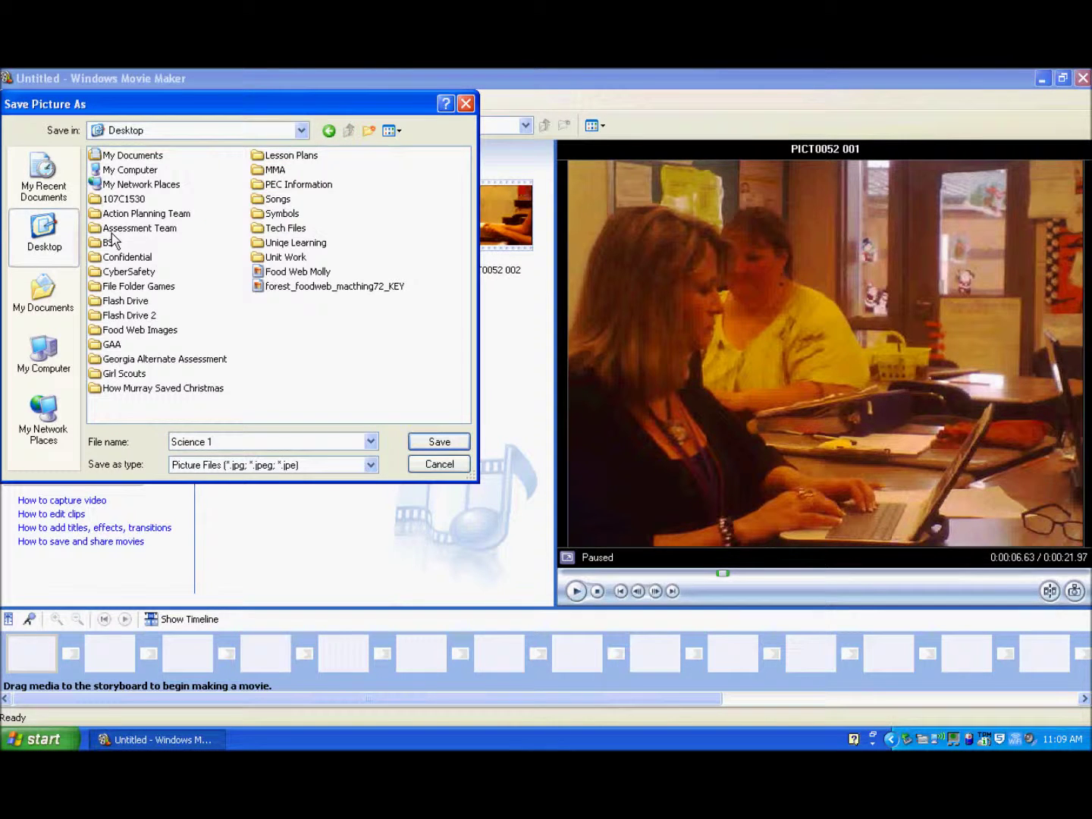
double_click(175, 359)
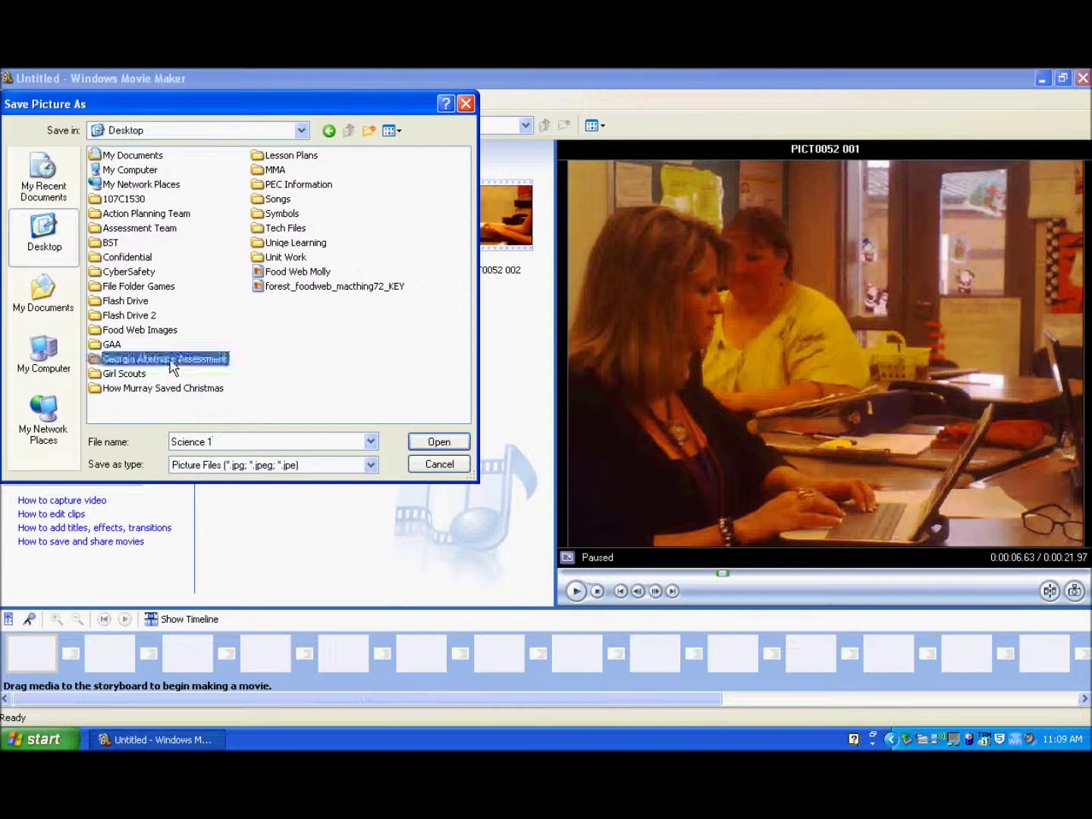
click(446, 440)
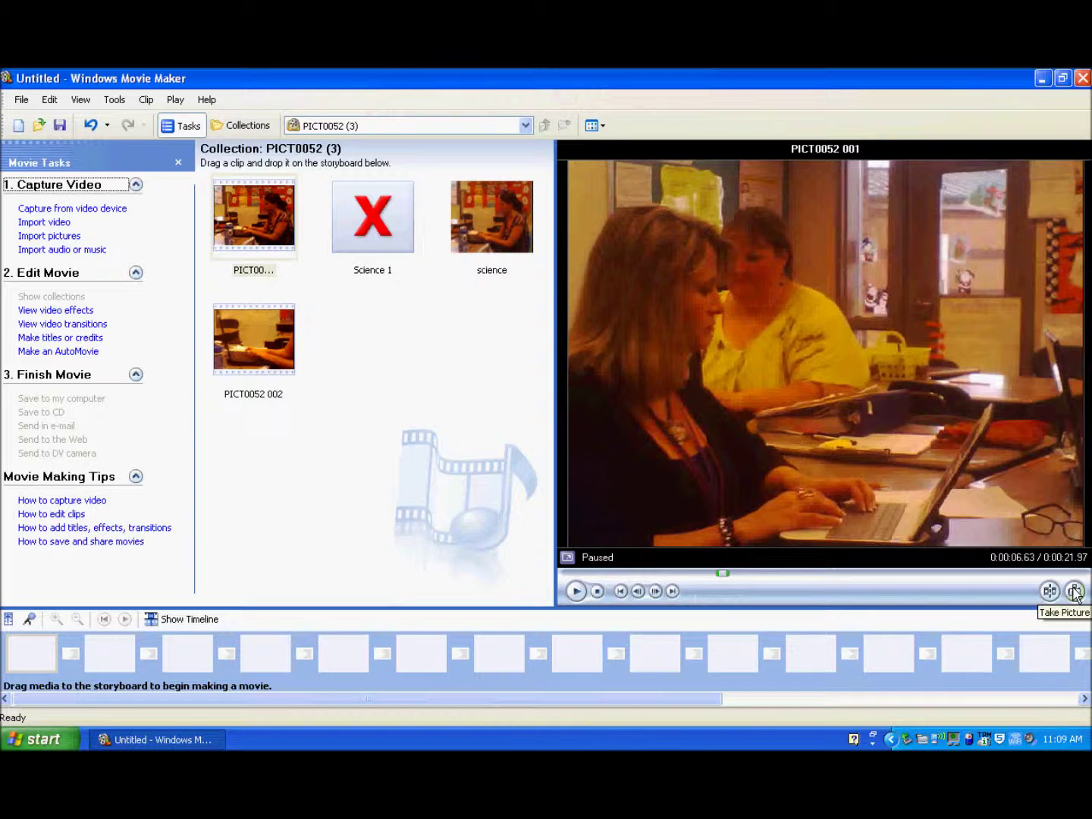
click(373, 225)
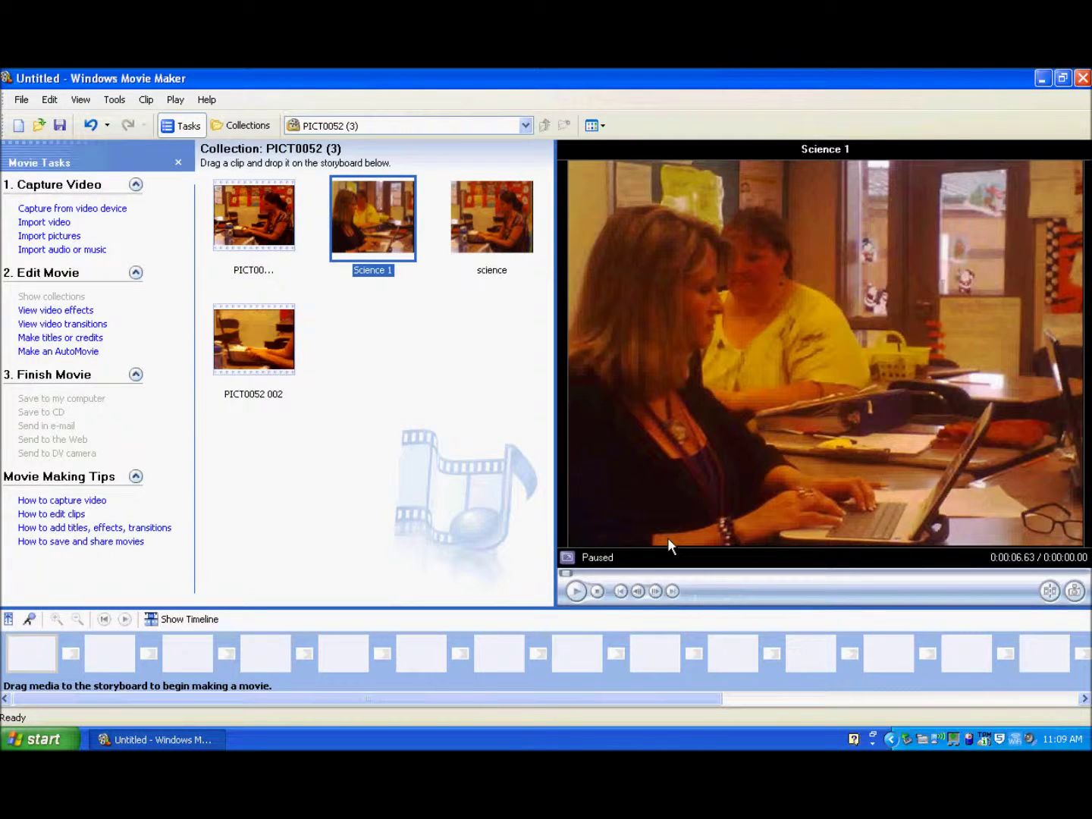
Select the first PICT0052 clip and advance it frame by frame to about 0.8 seconds
click(256, 224)
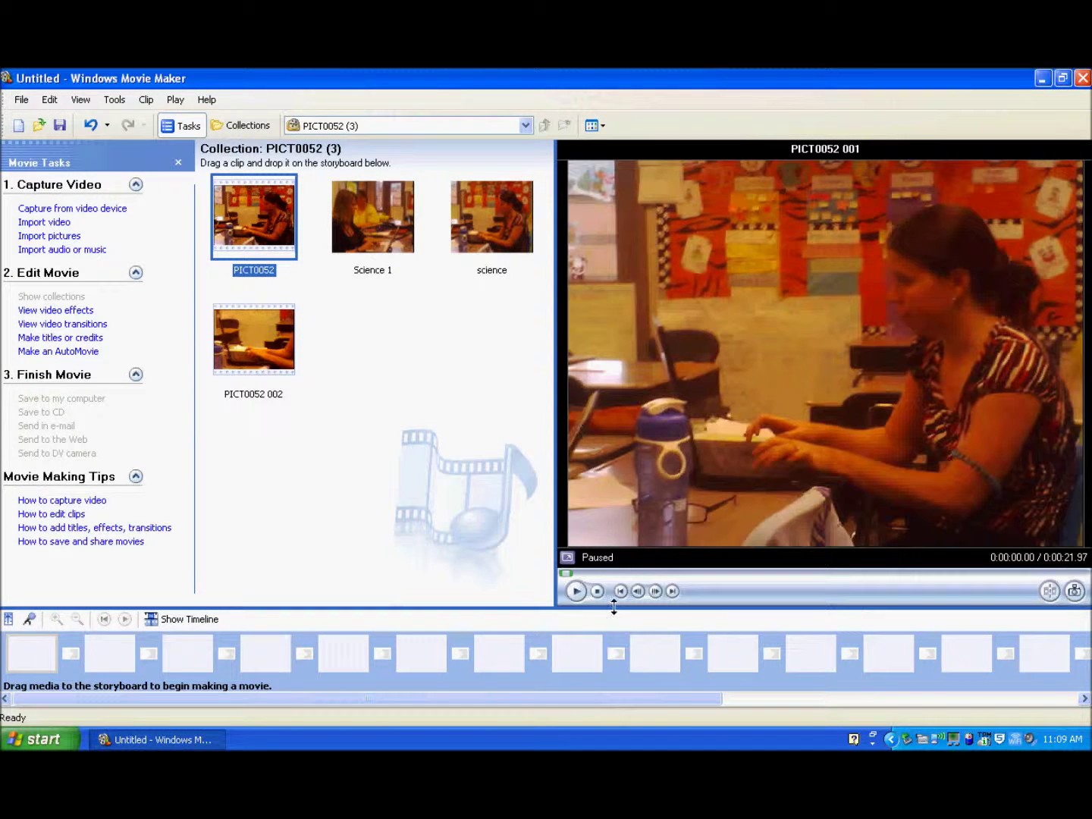
click(656, 593)
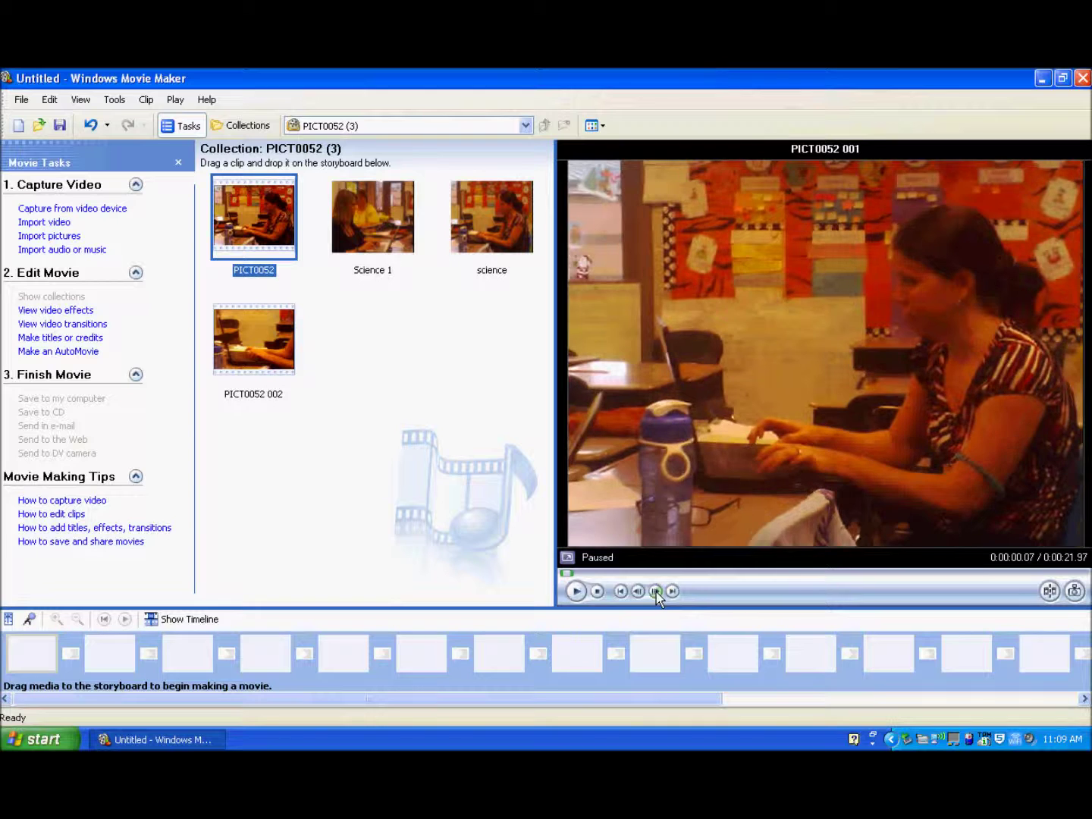
click(656, 591)
click(656, 591)
click(656, 591)
click(656, 591)
click(656, 590)
click(656, 591)
click(655, 591)
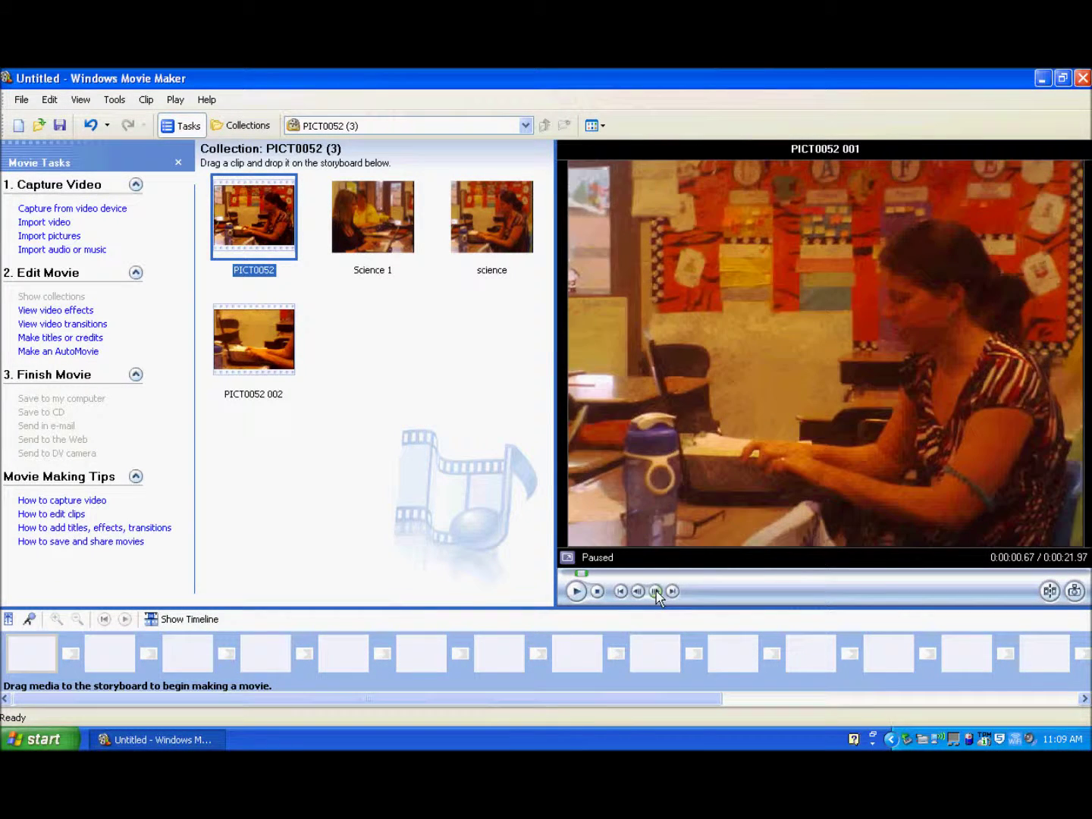
click(656, 591)
click(655, 591)
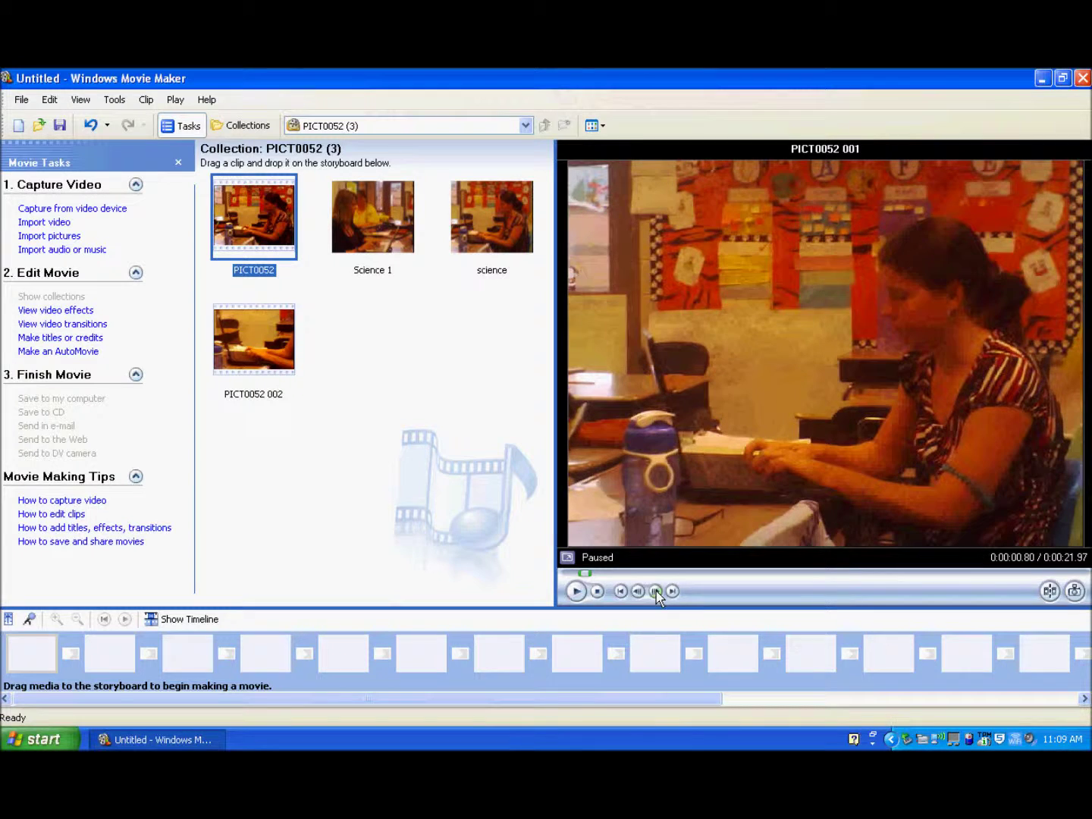
Advance the clip to about 0.93 seconds, save the frame as Science 3 in the desktop's Georgia Alternate Assessment folder, and preview the picture
click(656, 591)
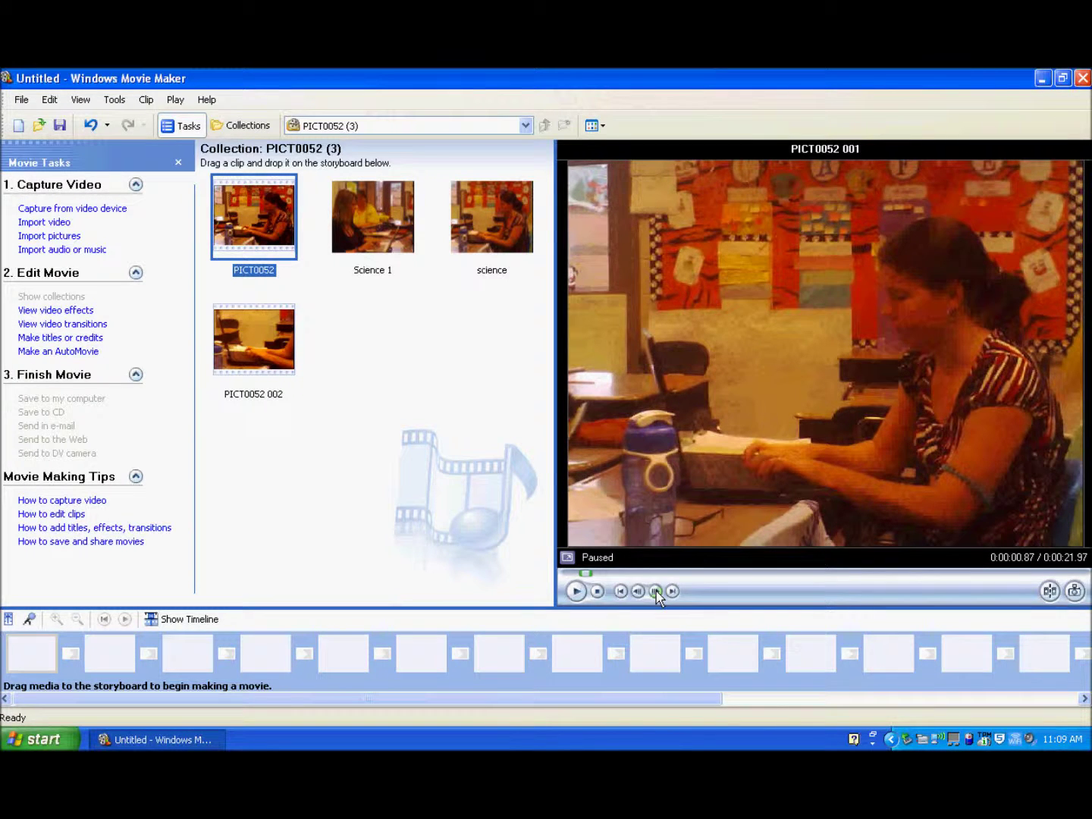
click(656, 591)
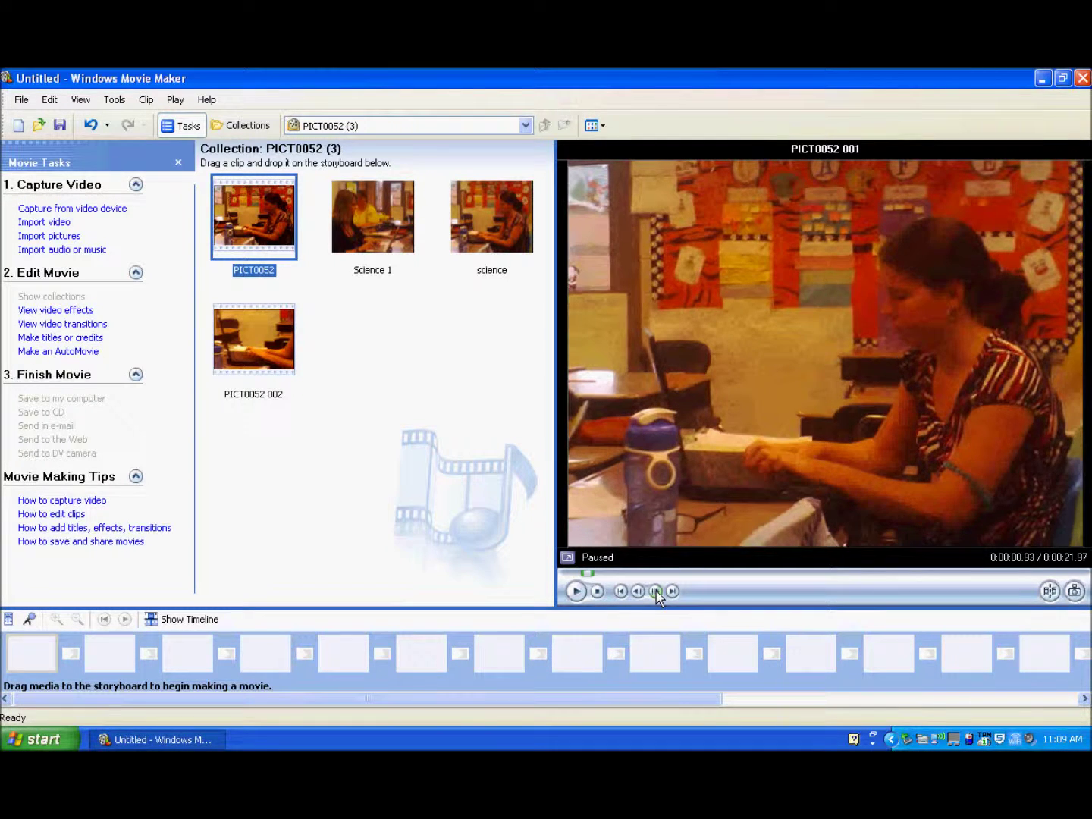
click(1074, 591)
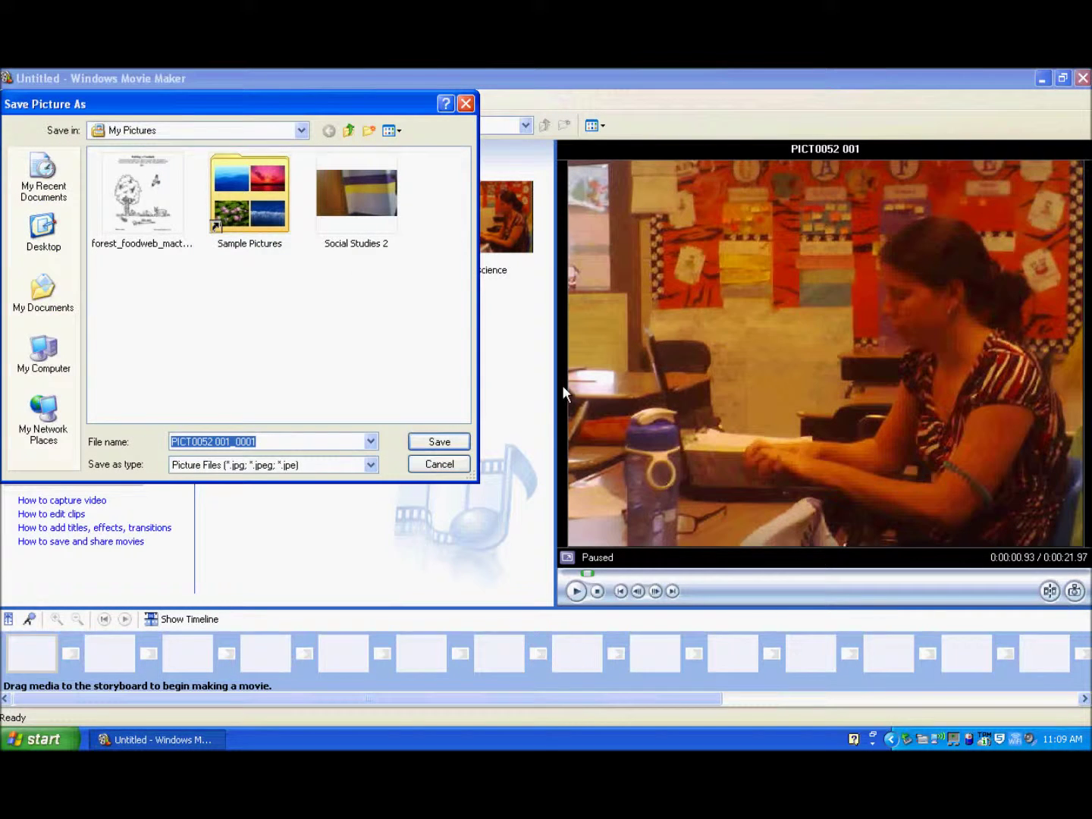
text(Scien)
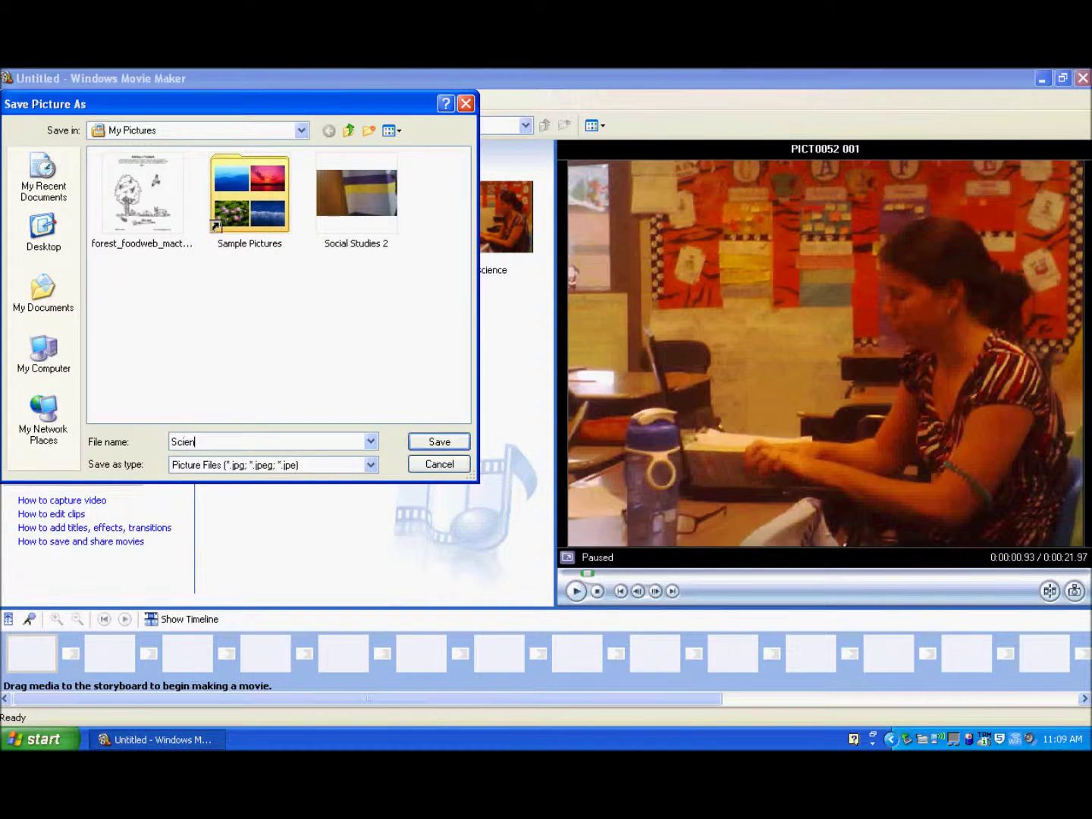
click(57, 248)
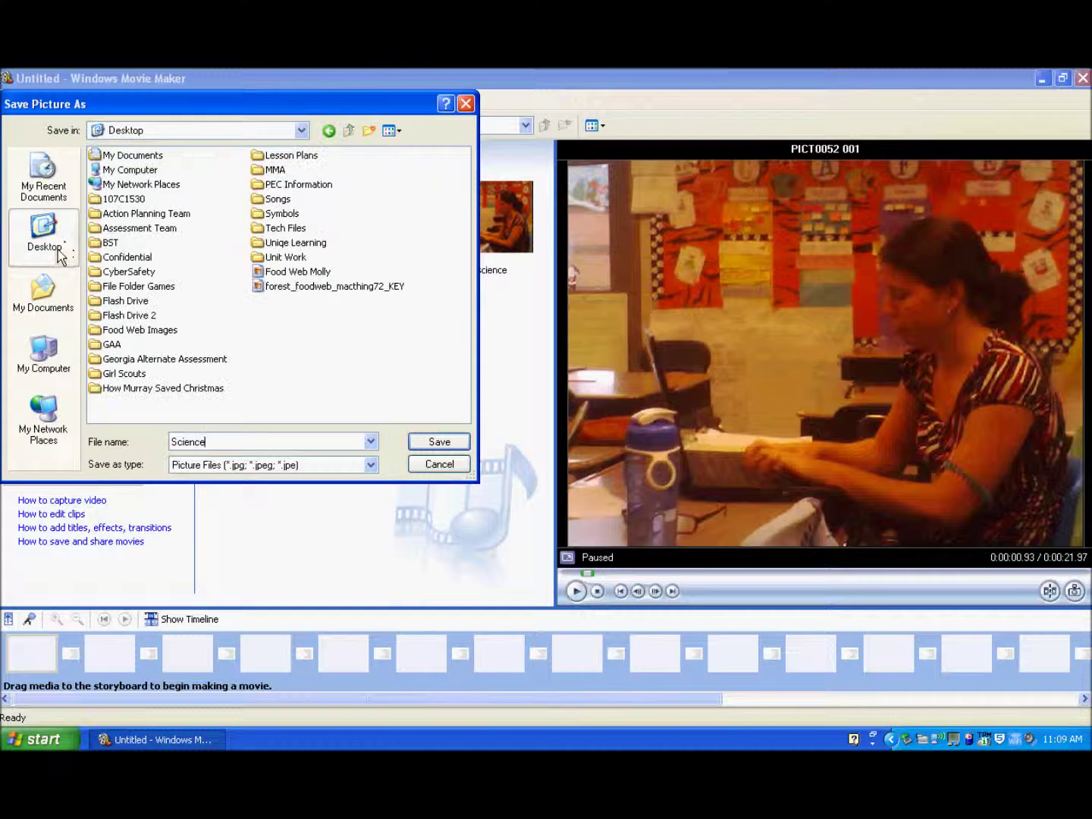
double_click(137, 358)
click(448, 442)
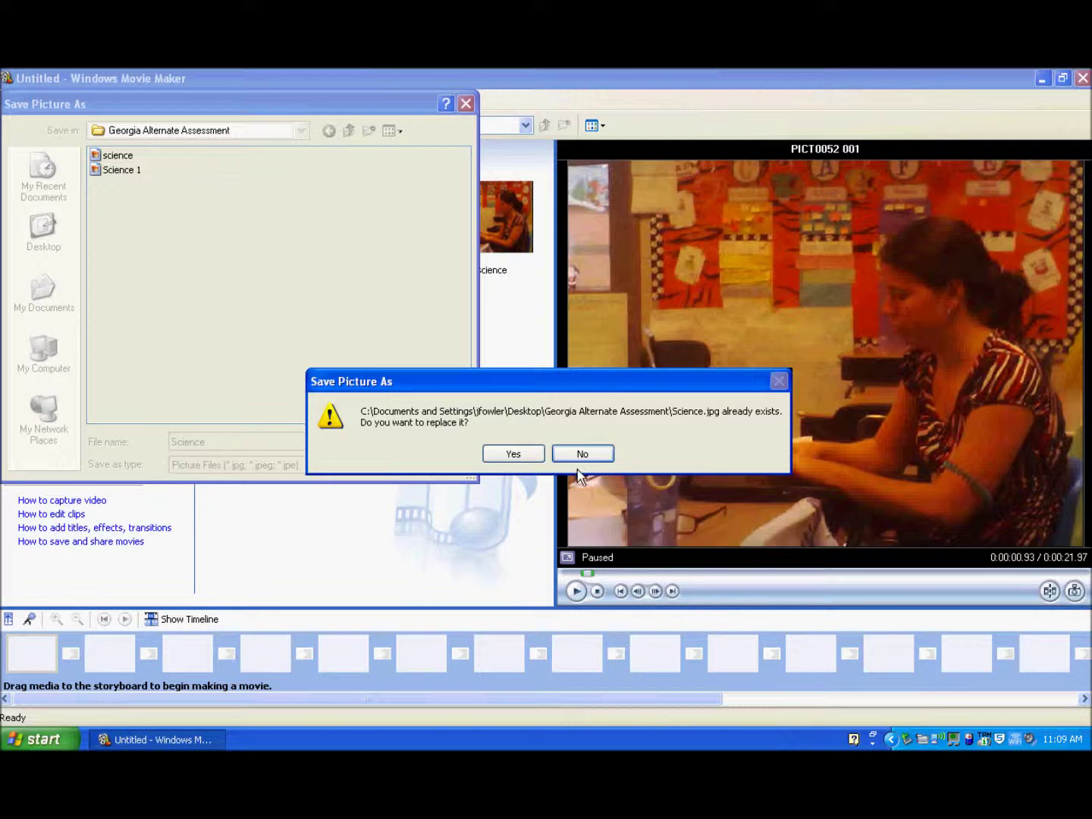
click(582, 454)
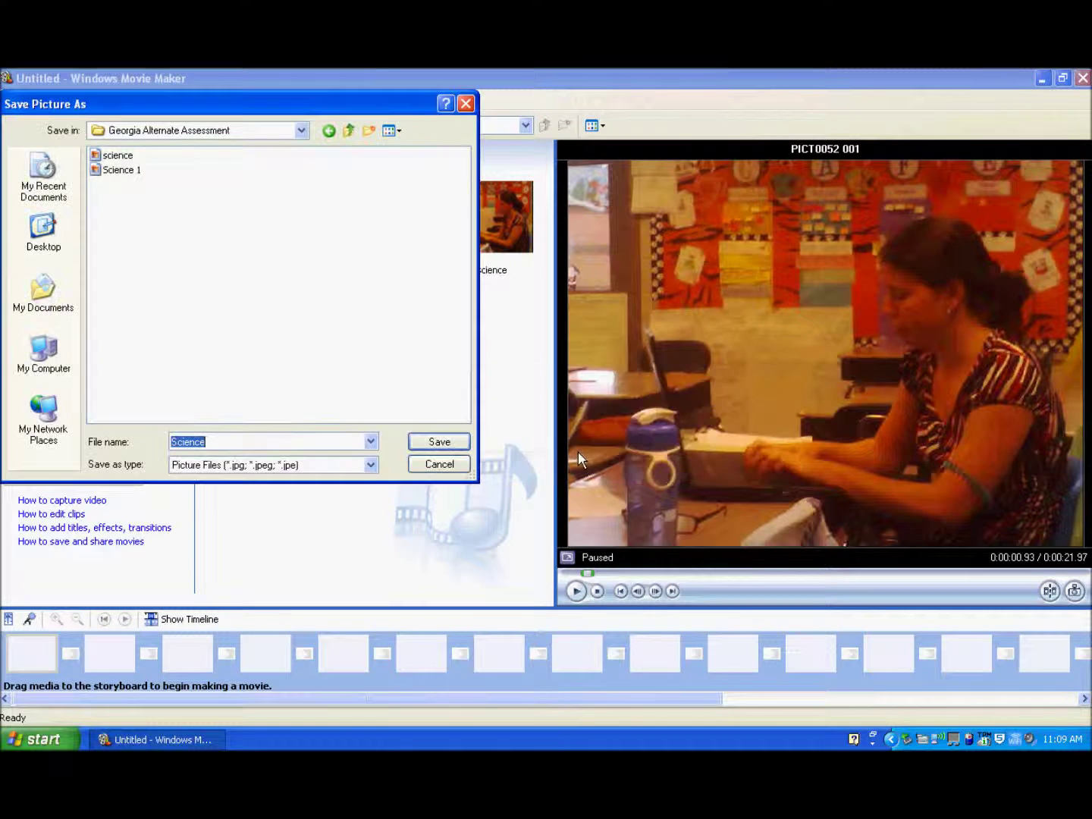
click(354, 444)
click(434, 442)
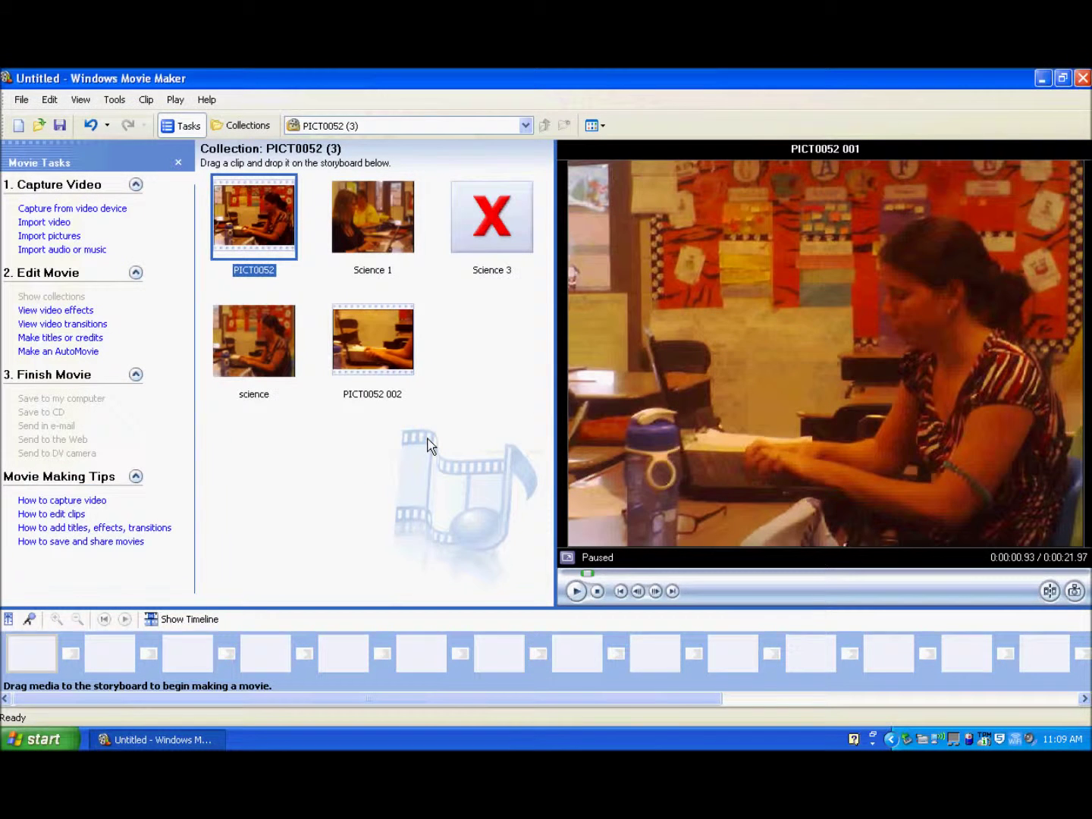
mouse_move(490, 244)
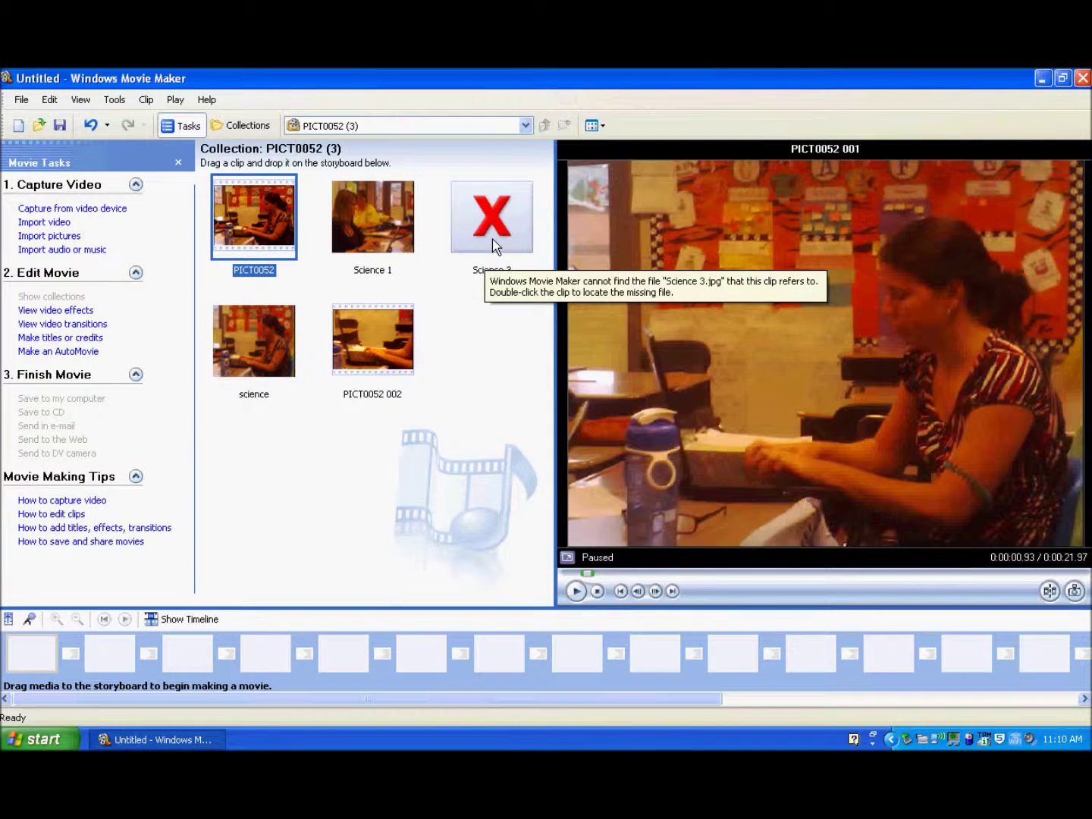
click(493, 244)
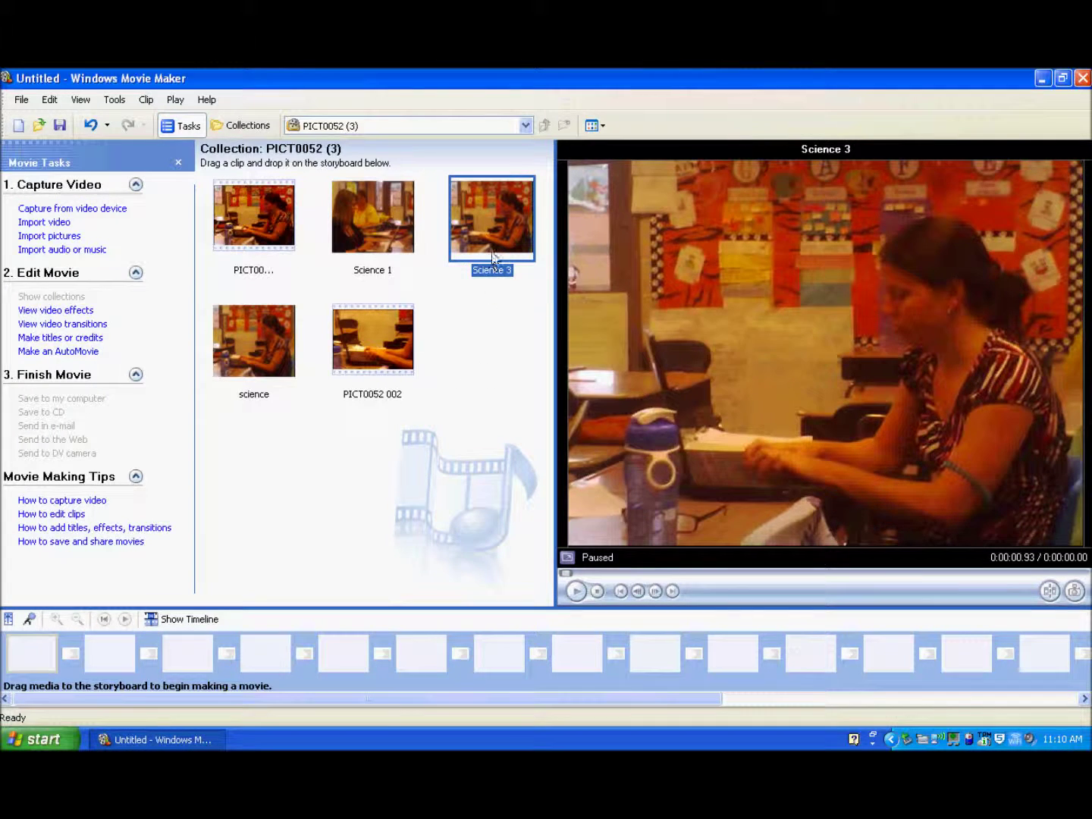
Close Movie Maker and check the saved video and pictures in the desktop's Georgia Alternate Assessment folder
click(1083, 80)
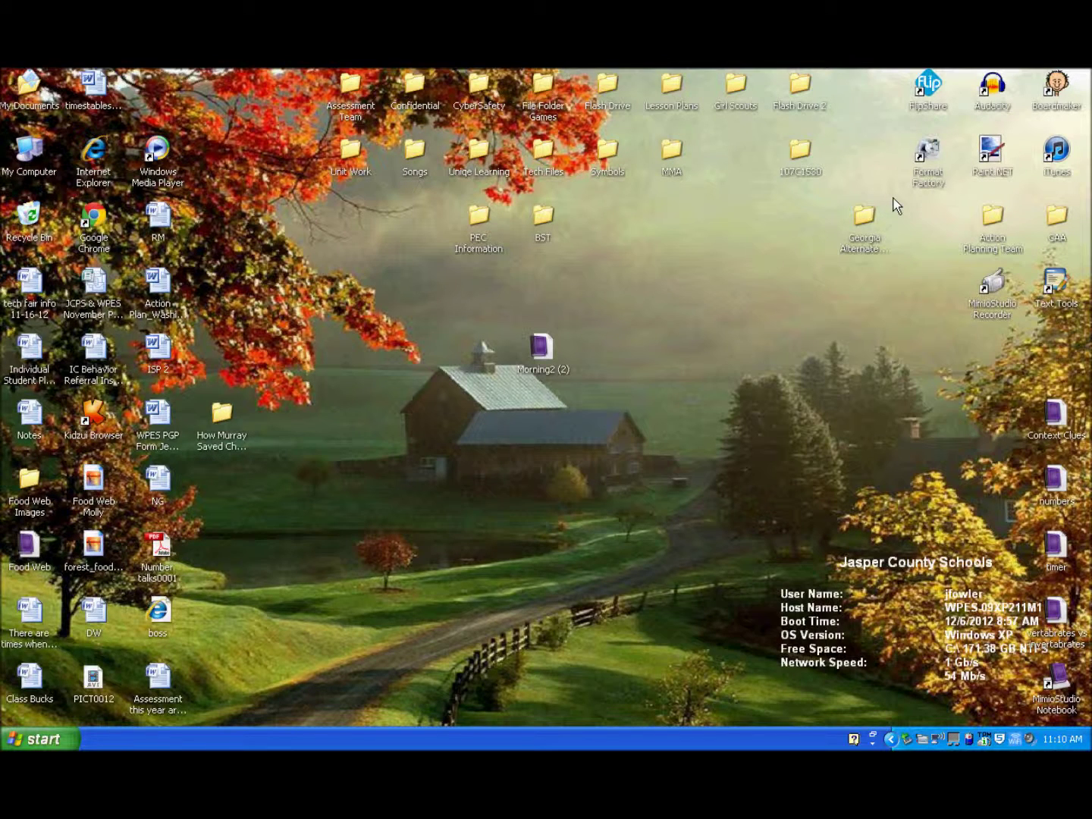
double_click(864, 220)
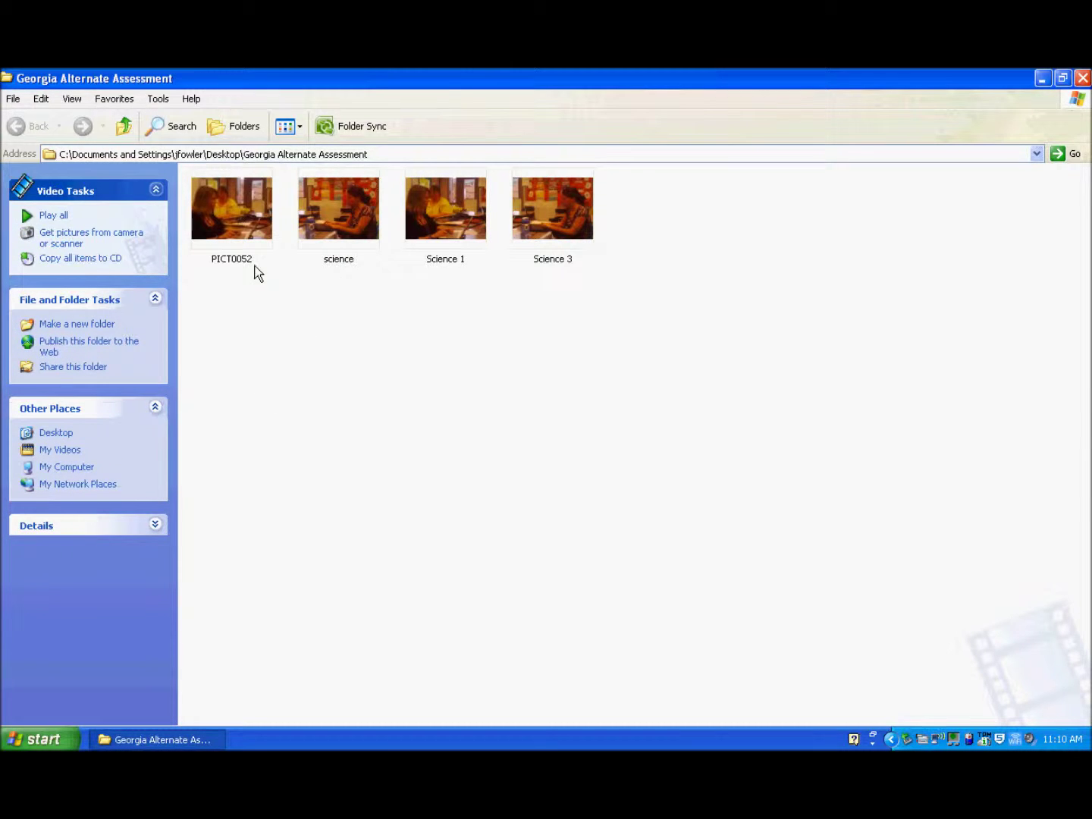
click(246, 223)
click(342, 199)
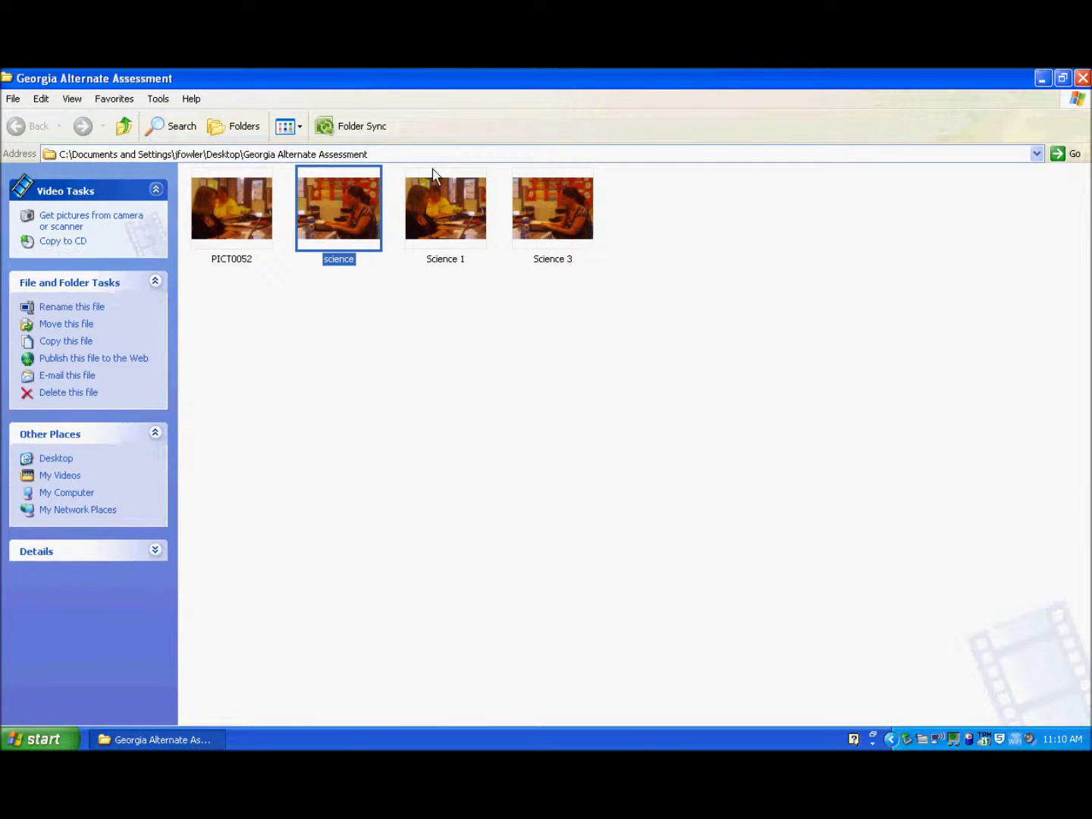
click(453, 207)
click(549, 232)
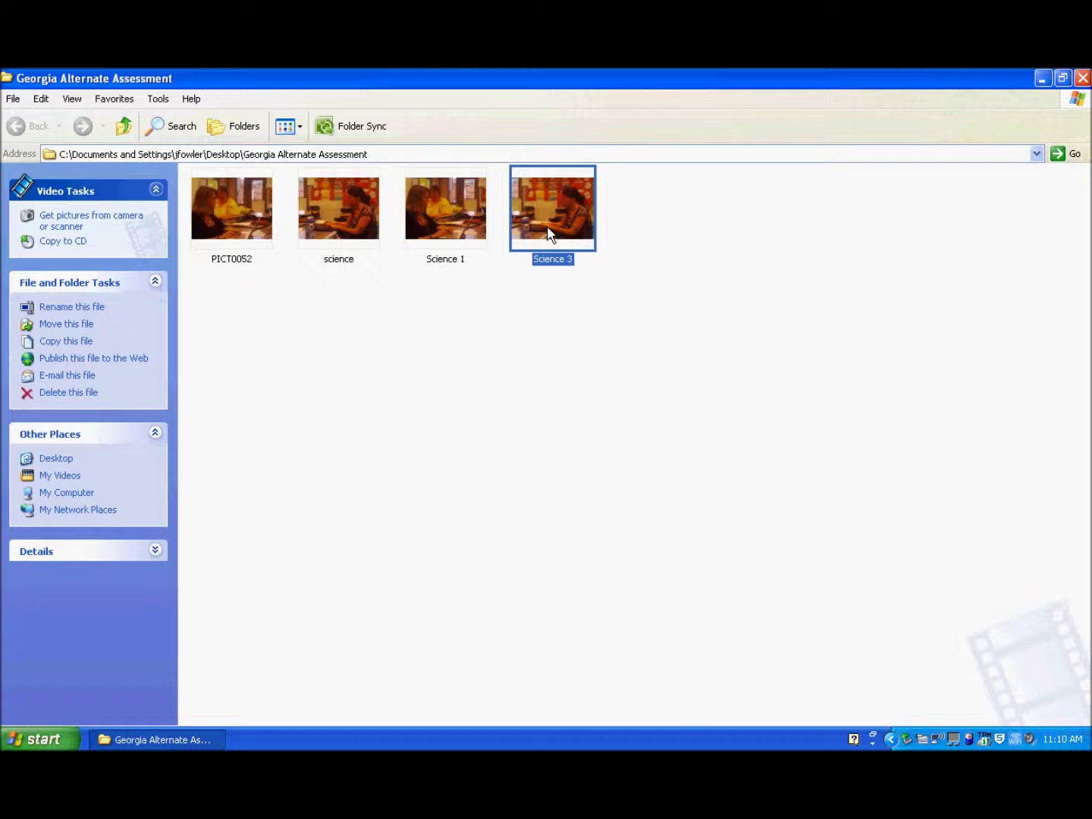
click(1084, 78)
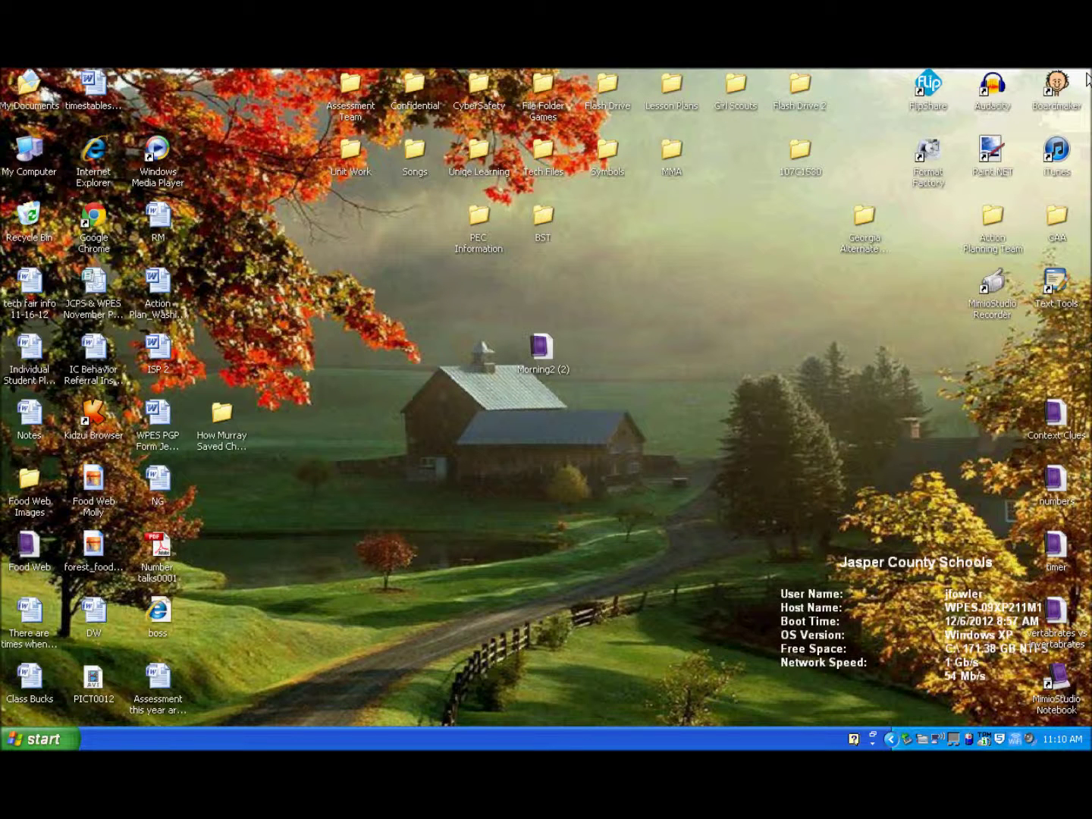
click(994, 286)
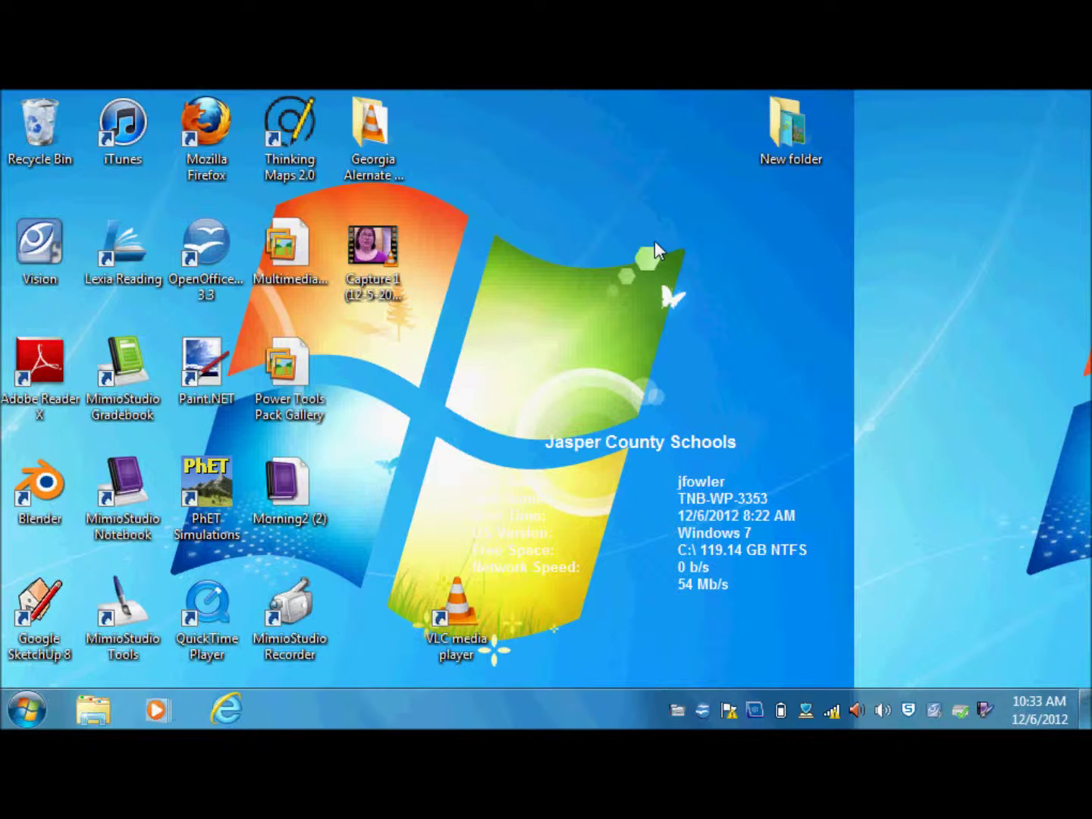
Open Windows Live Movie Maker and submit the saved credentials in the Windows Security prompt
click(29, 716)
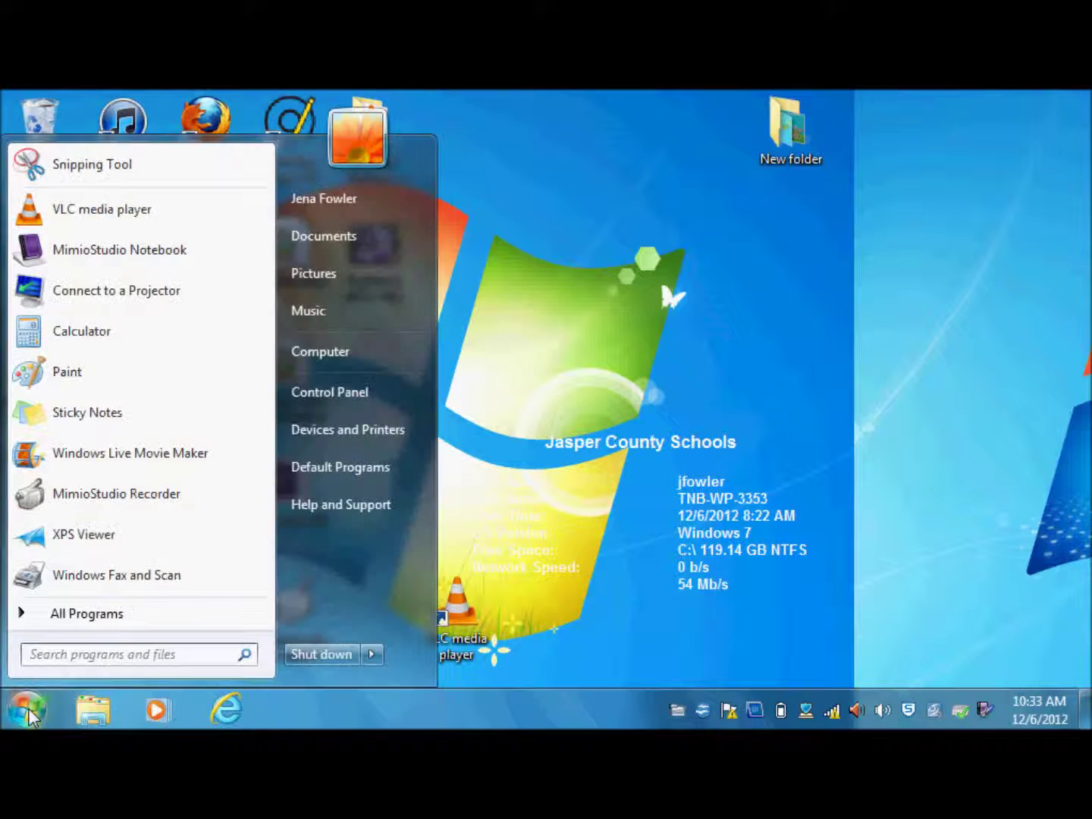
click(128, 455)
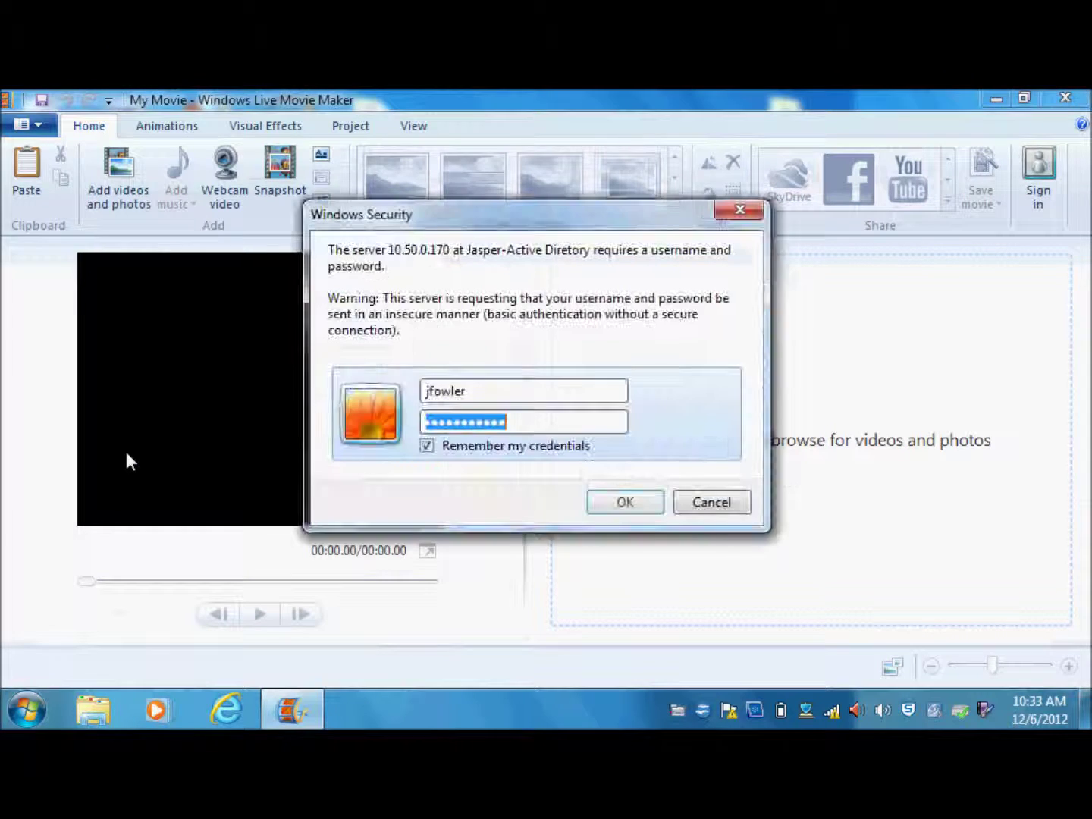
click(616, 502)
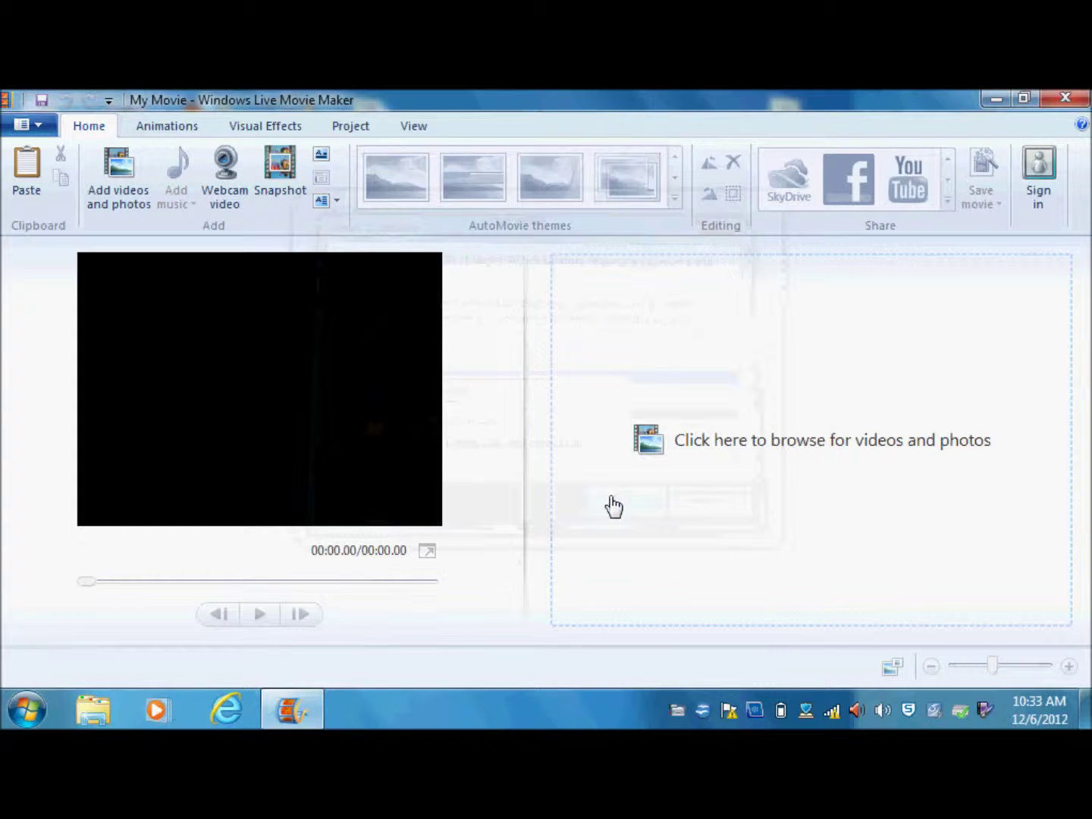
Add the video 001 from the desktop's Georgia Alernate Assessment folder to the movie project
click(123, 179)
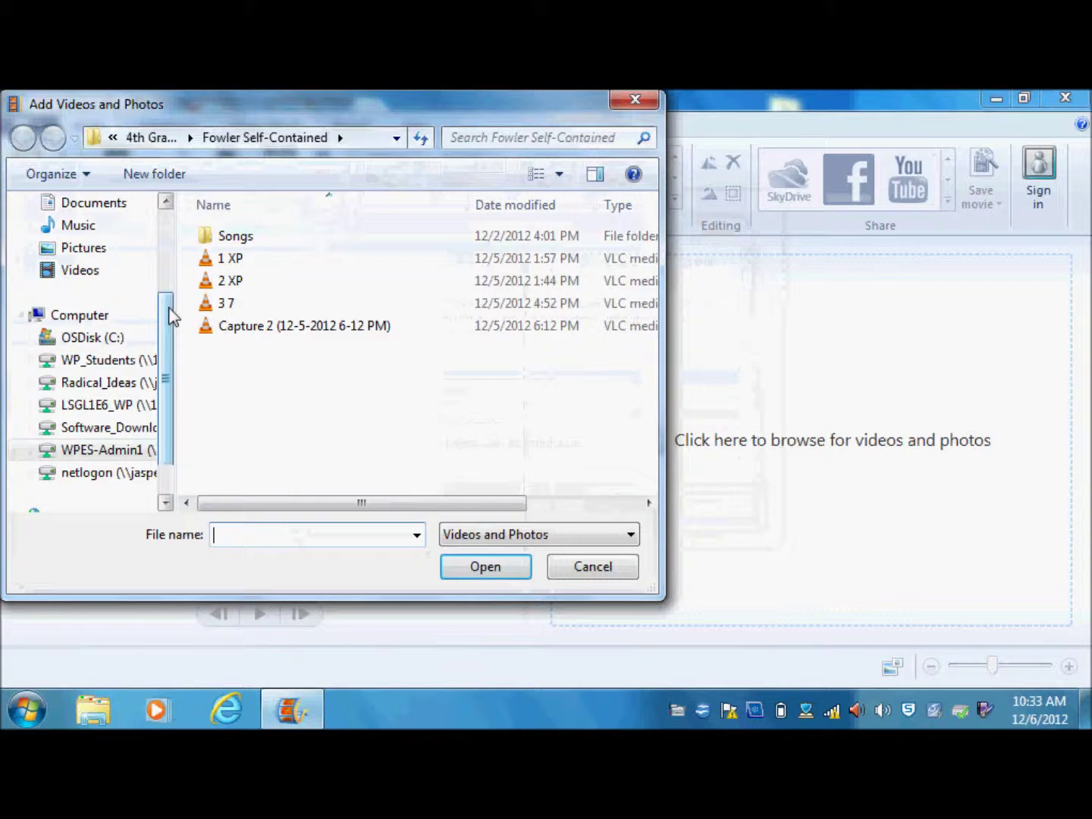
drag(169, 317, 173, 234)
click(97, 236)
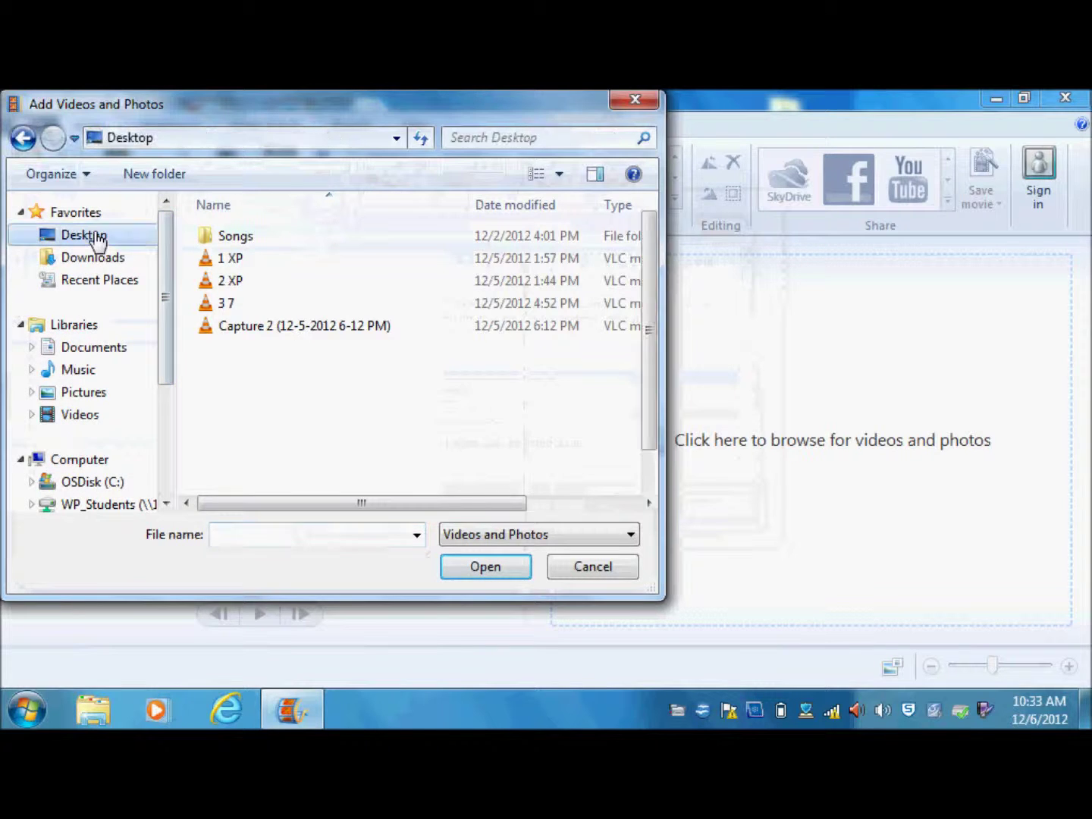
drag(649, 277, 651, 400)
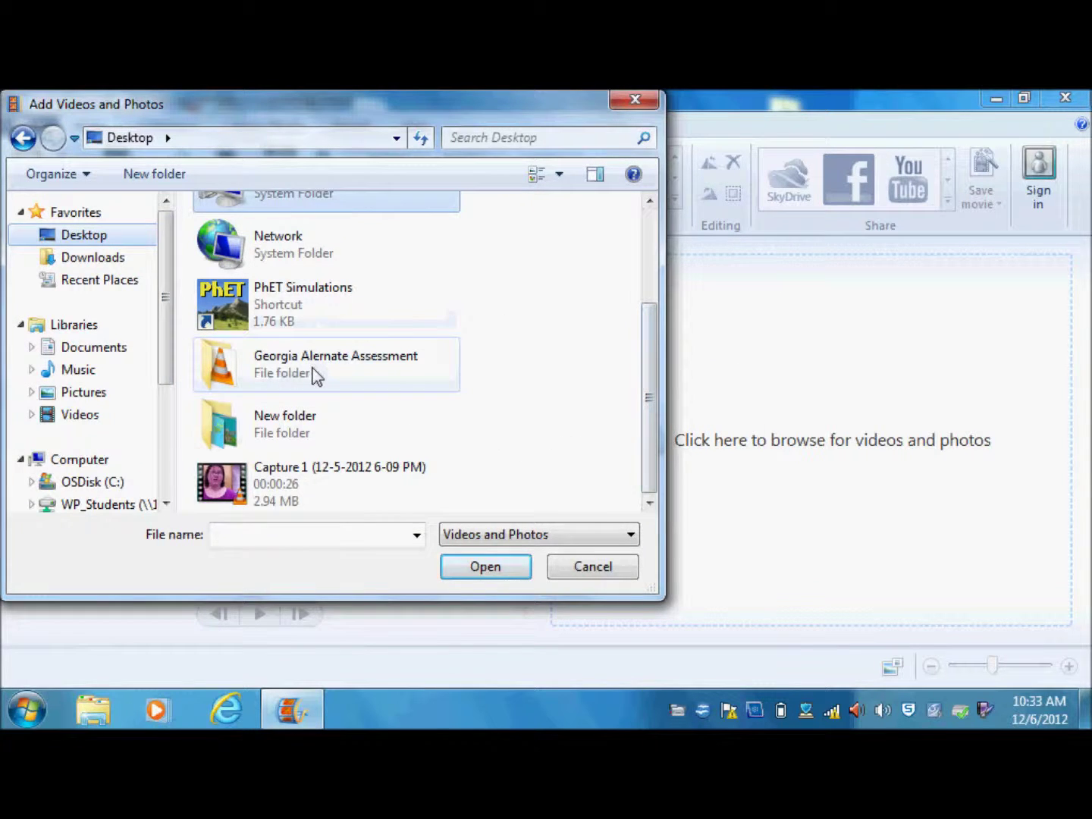
double_click(313, 373)
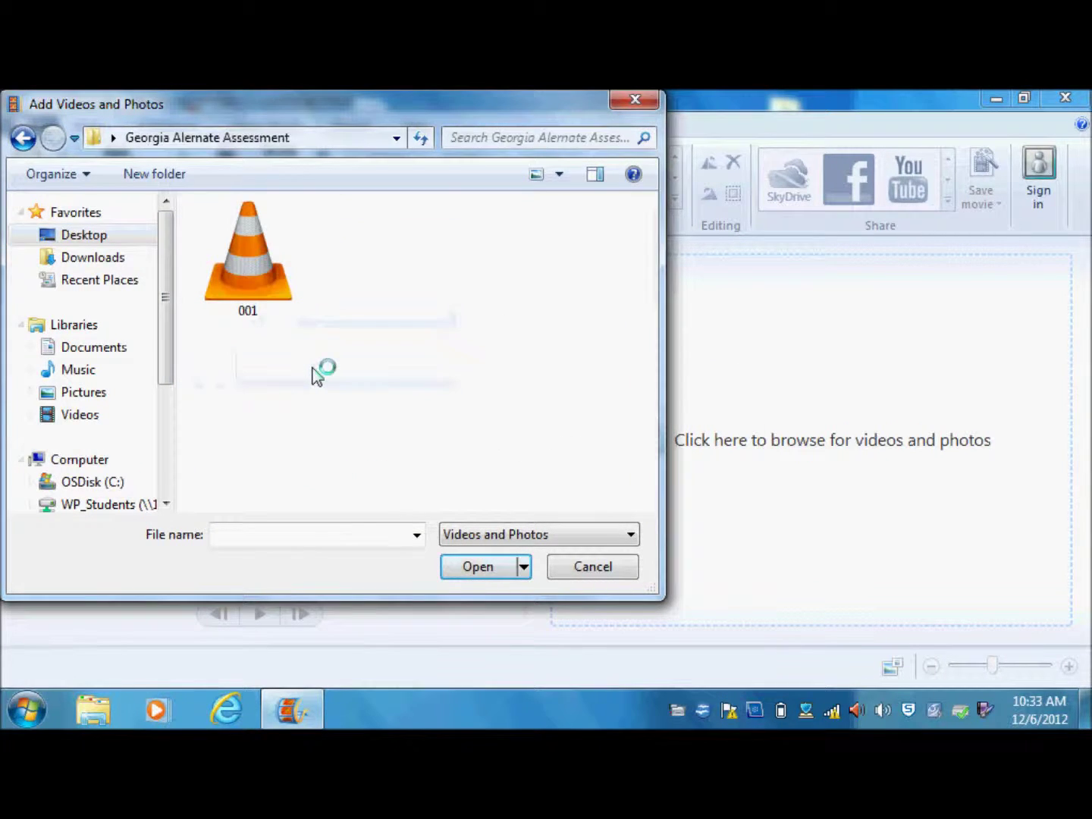
double_click(254, 277)
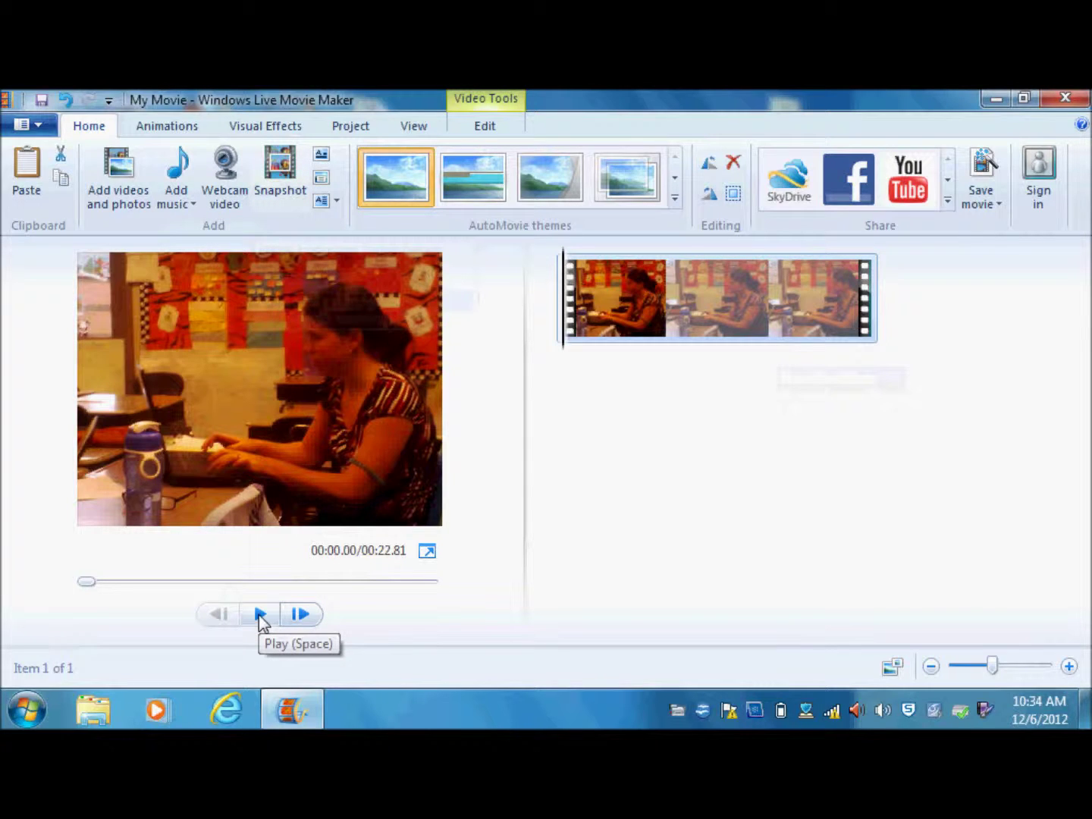
Play the video, take a snapshot near its beginning, and save it as the PNG image Science 1 in the Georgia Alernate Assessment folder
click(259, 615)
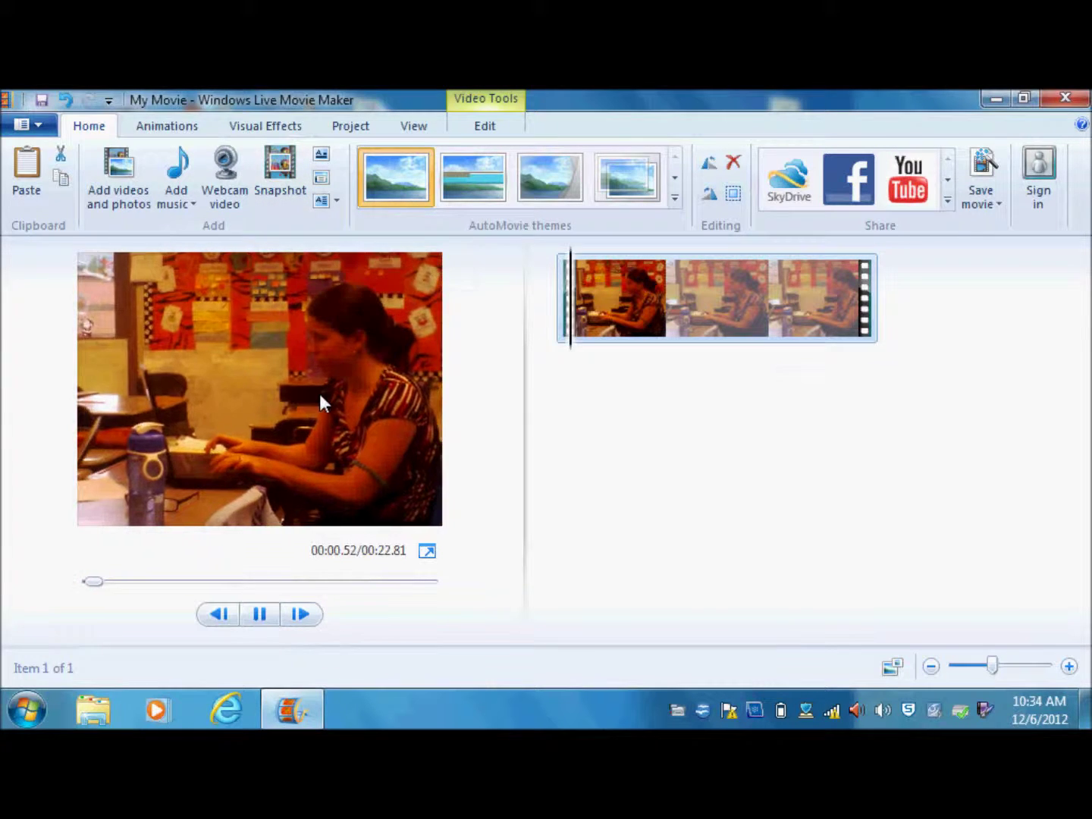
click(280, 176)
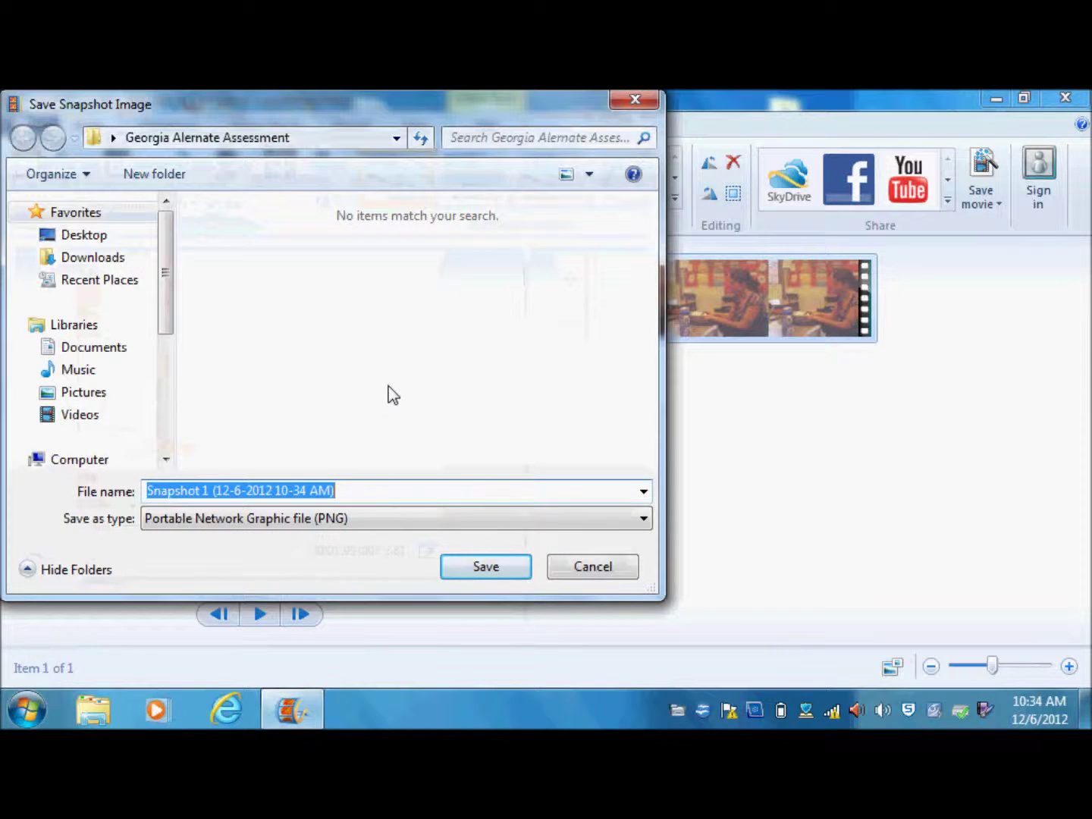
text(Science)
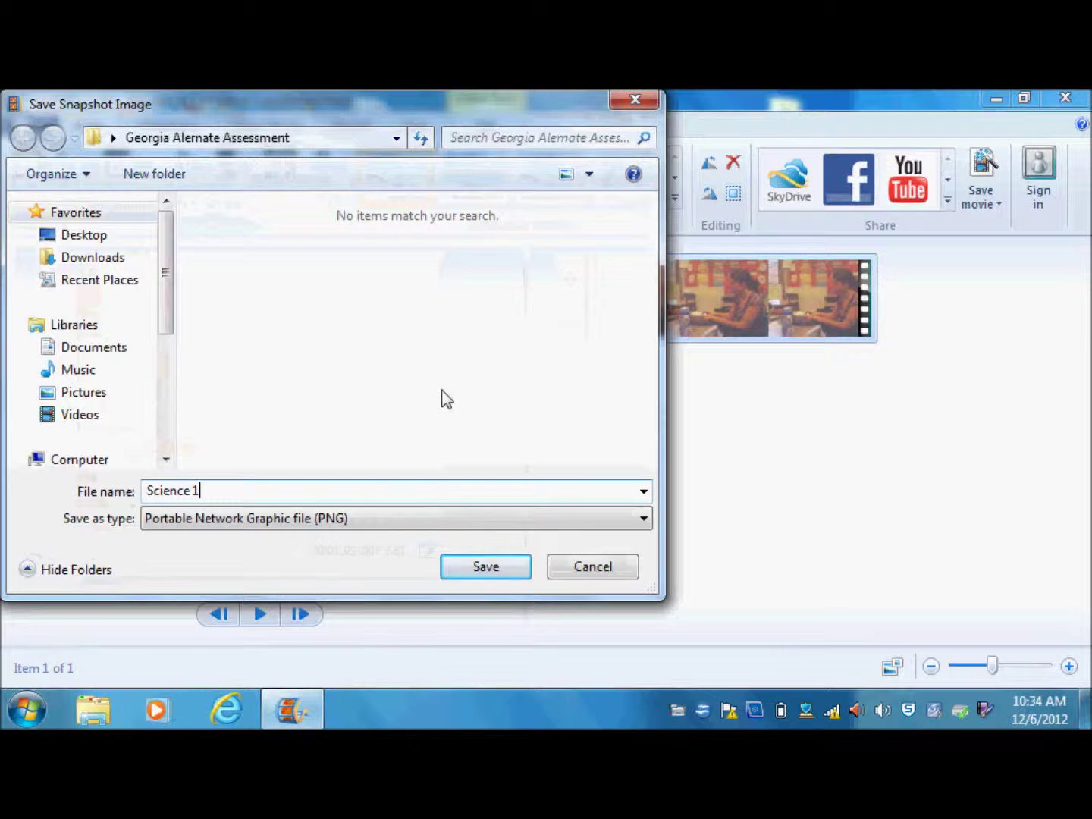
text(1)
click(491, 568)
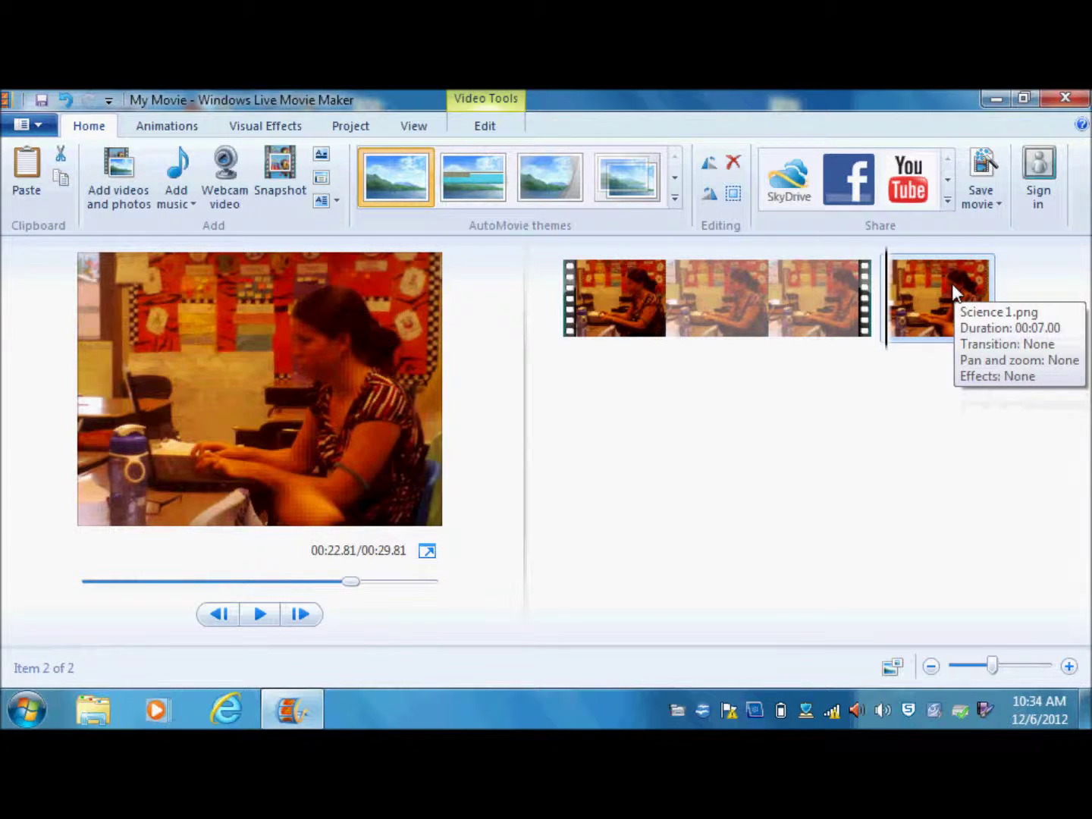
Move the video to about 00:07.75, take a snapshot, and save it as the PNG image Science 2 in the Georgia Alernate Assessment folder
click(719, 307)
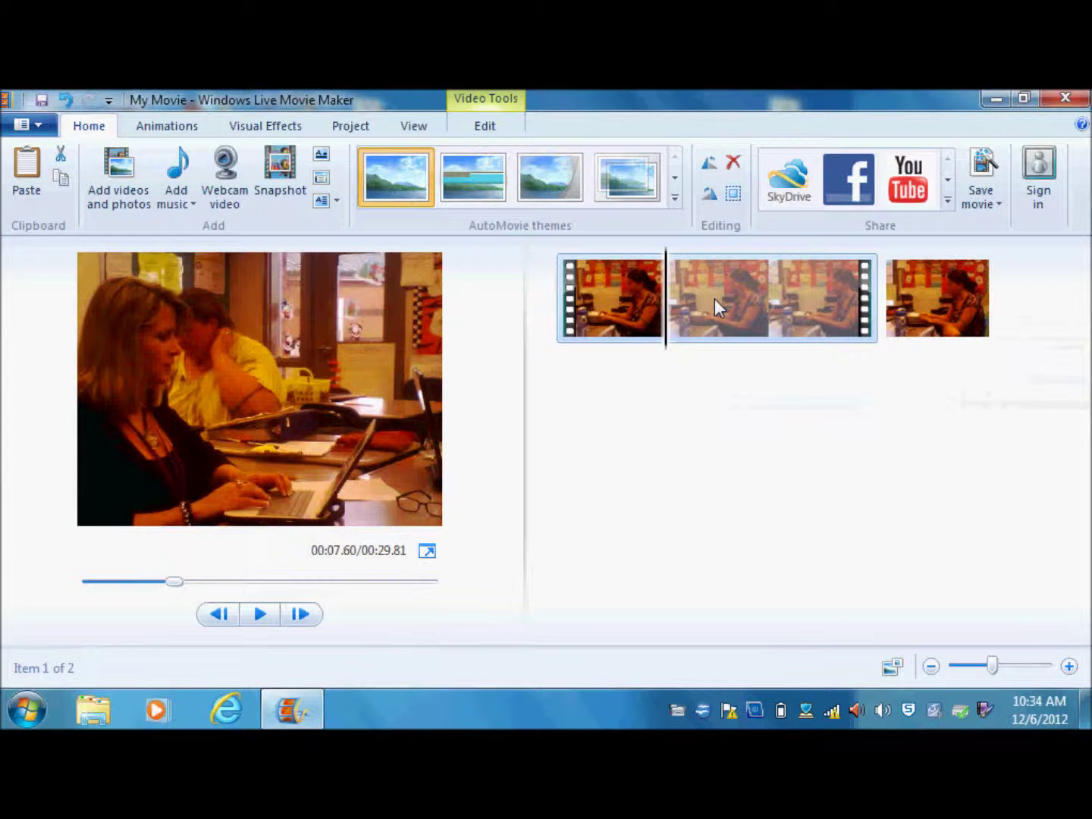
click(582, 282)
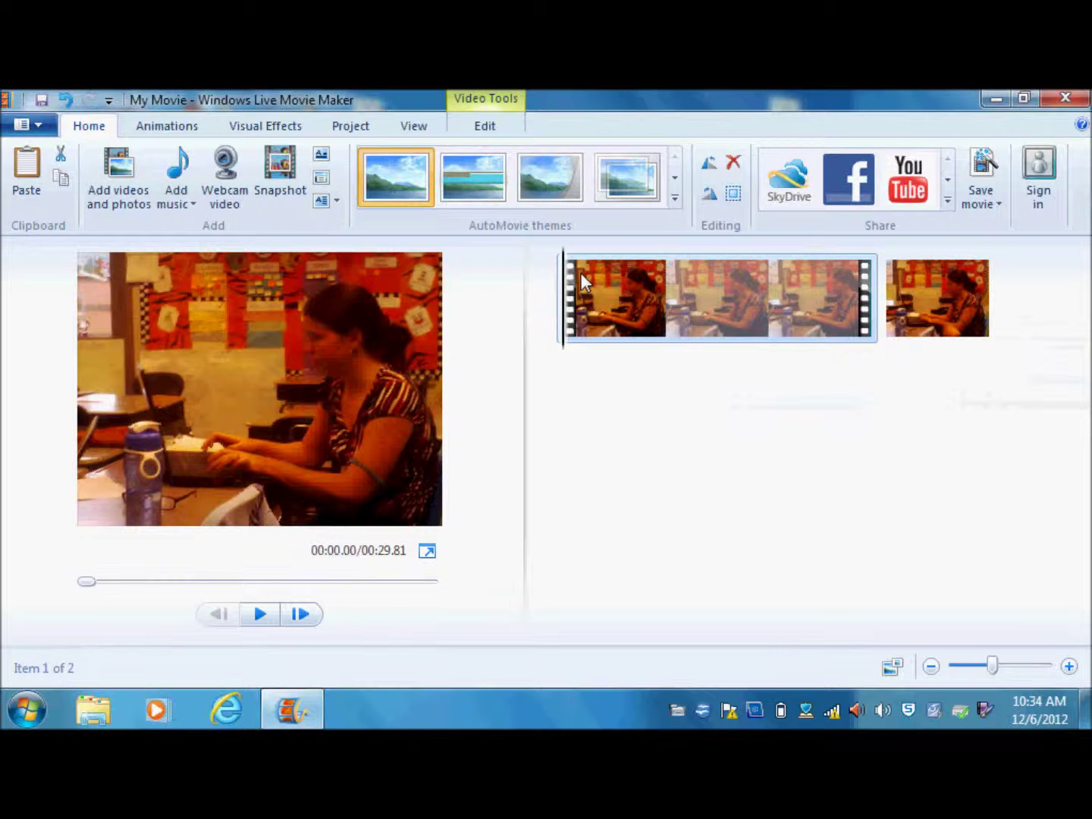
click(740, 307)
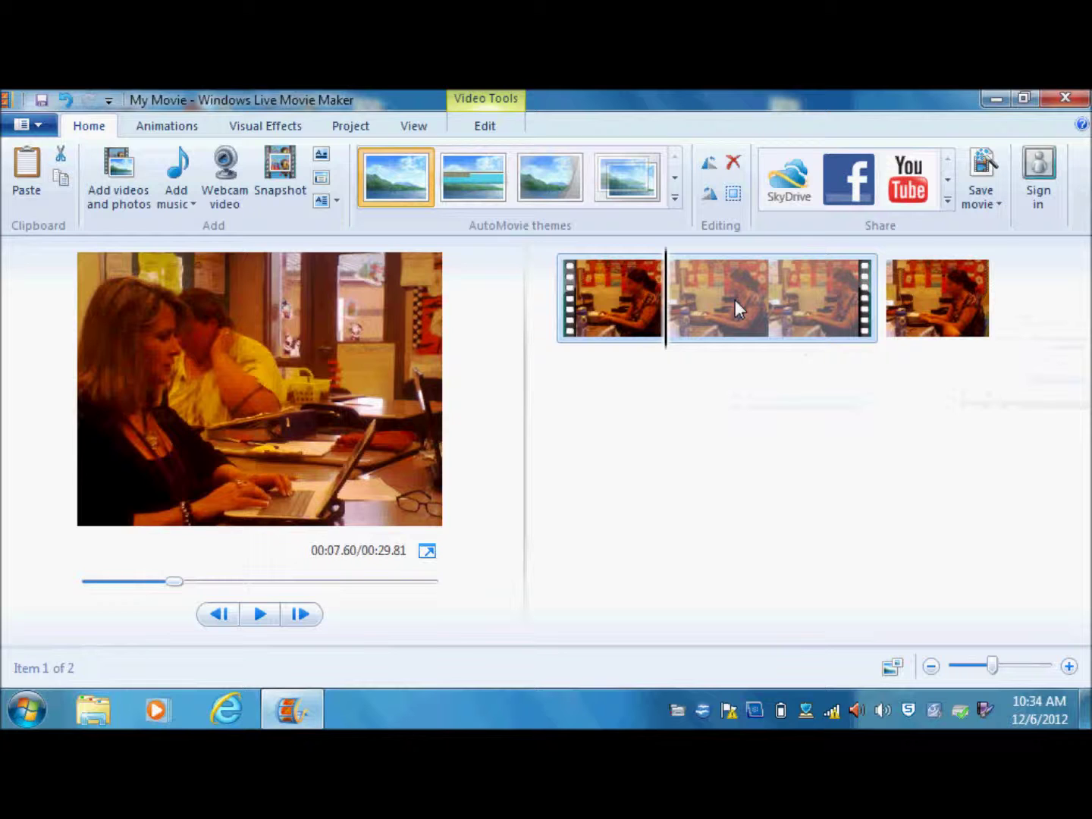
click(571, 296)
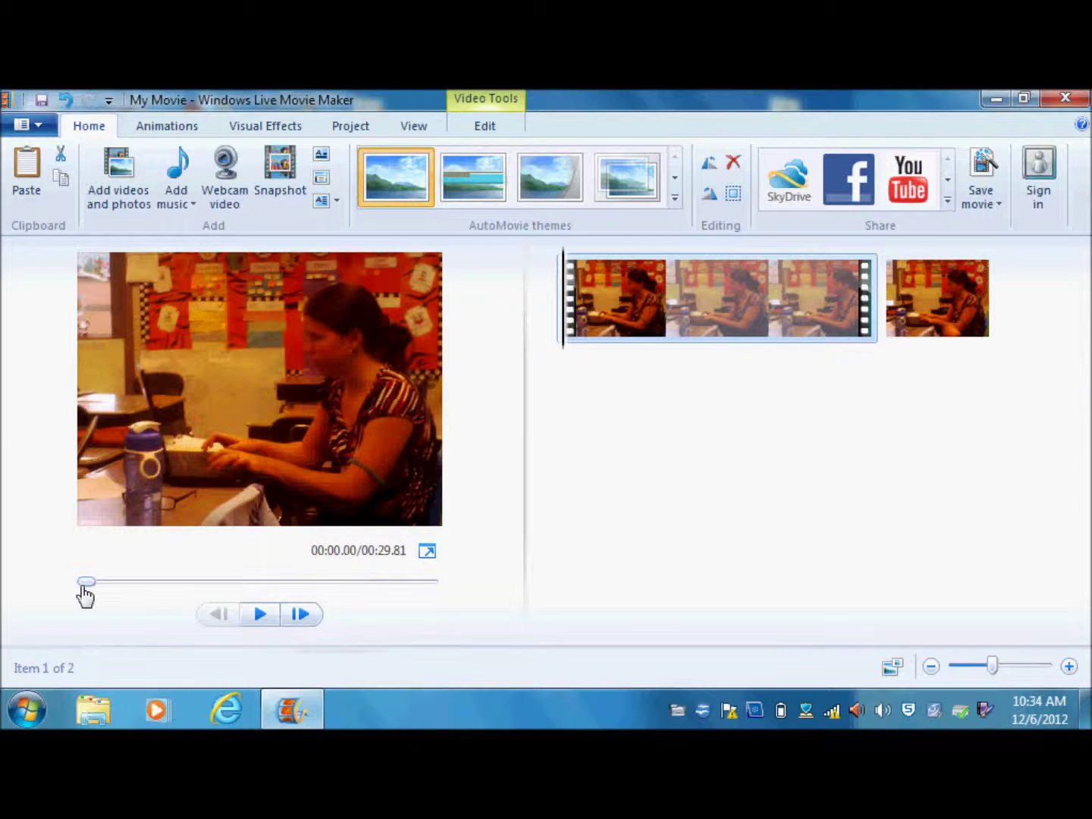
drag(85, 591, 176, 594)
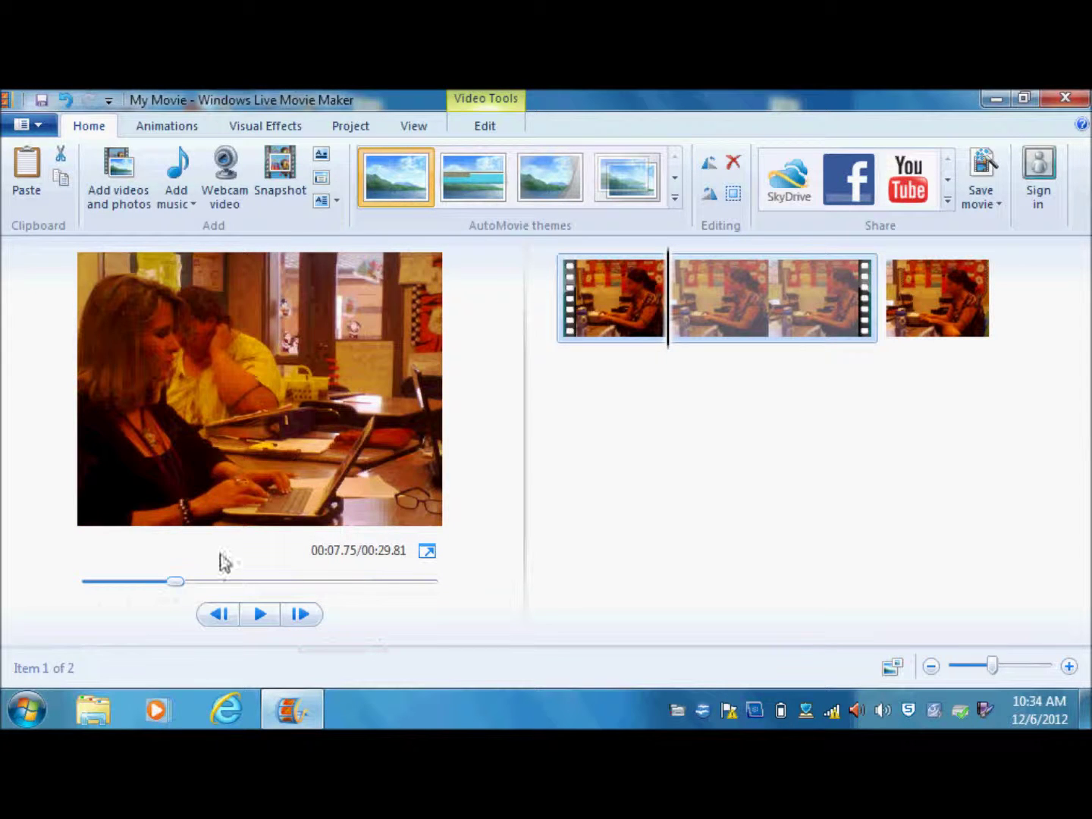
click(286, 168)
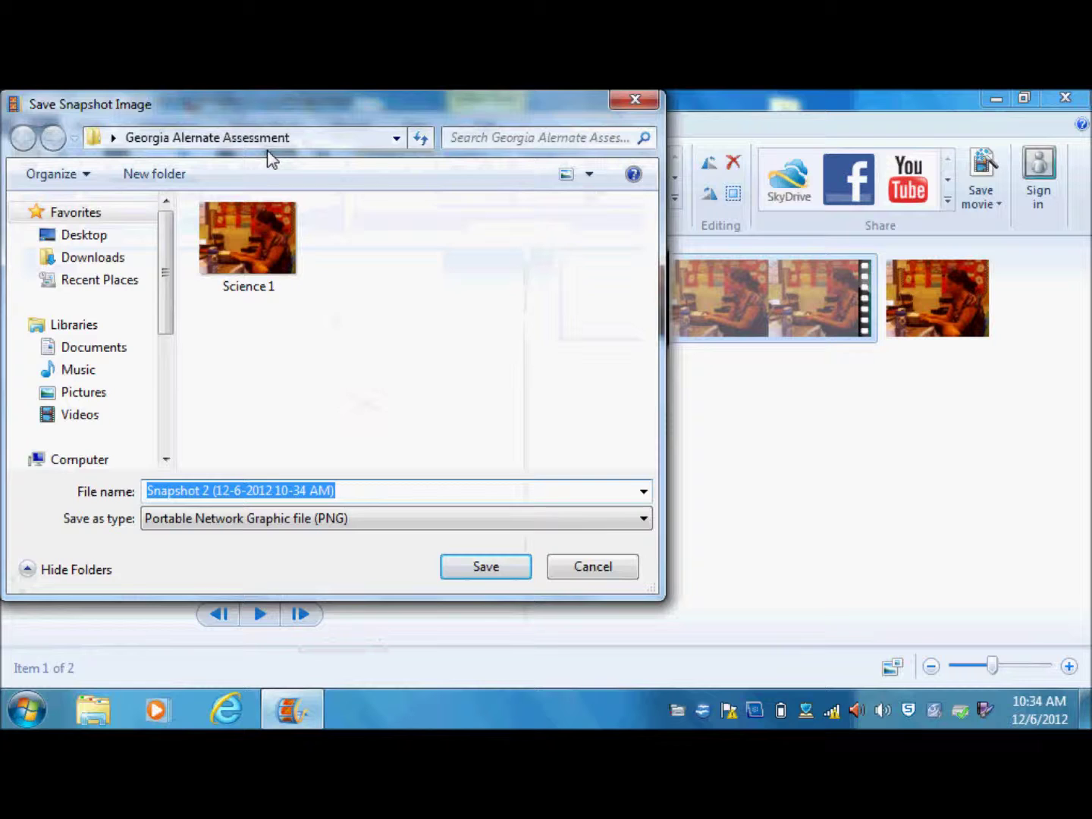
text(Scien)
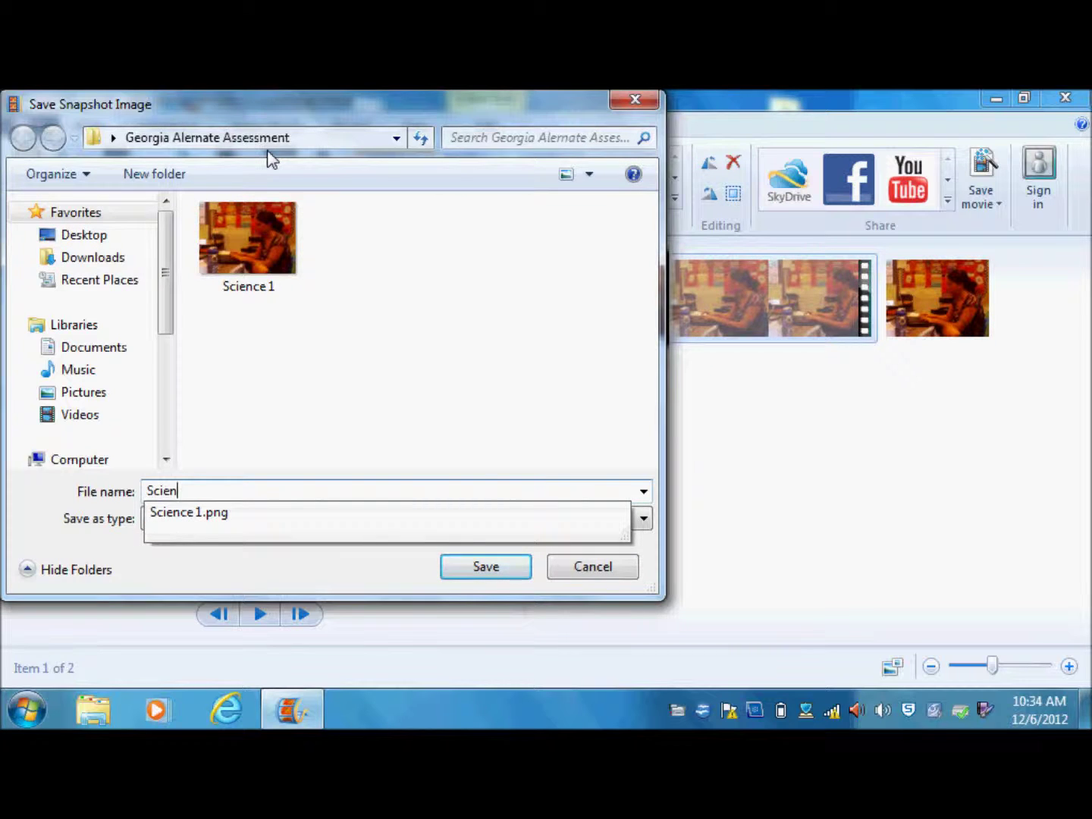
text(ce 2)
click(484, 568)
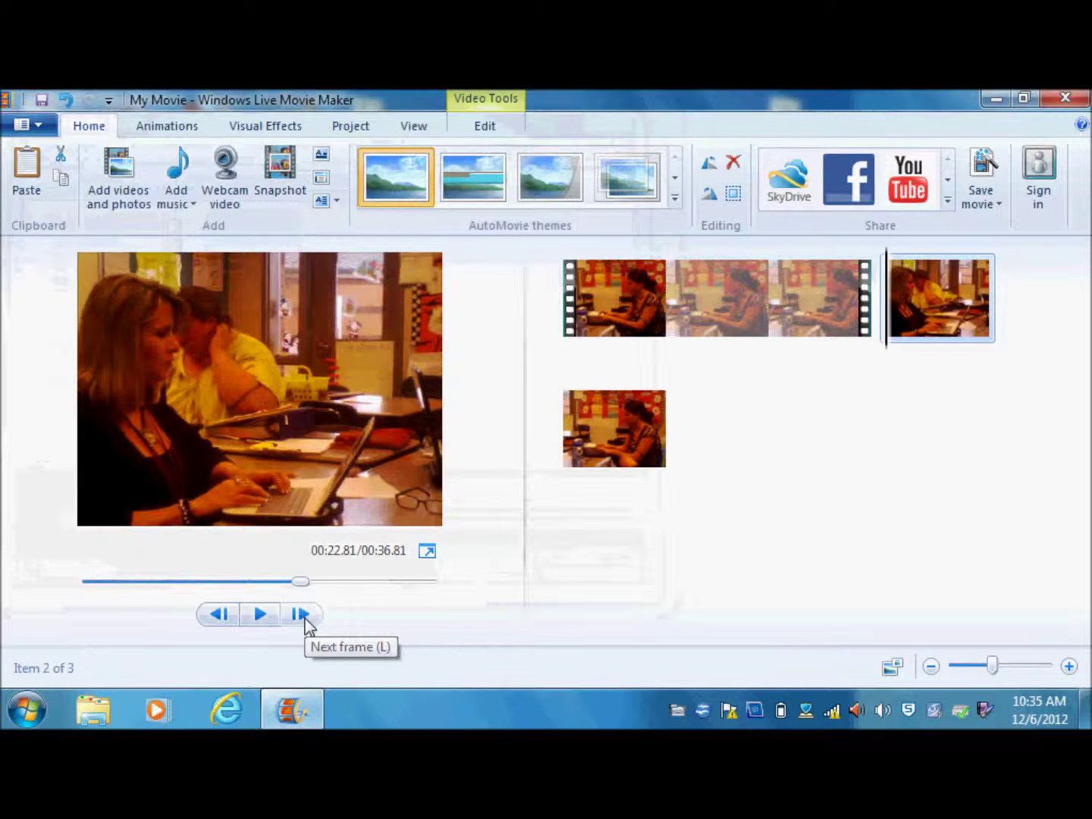
click(302, 616)
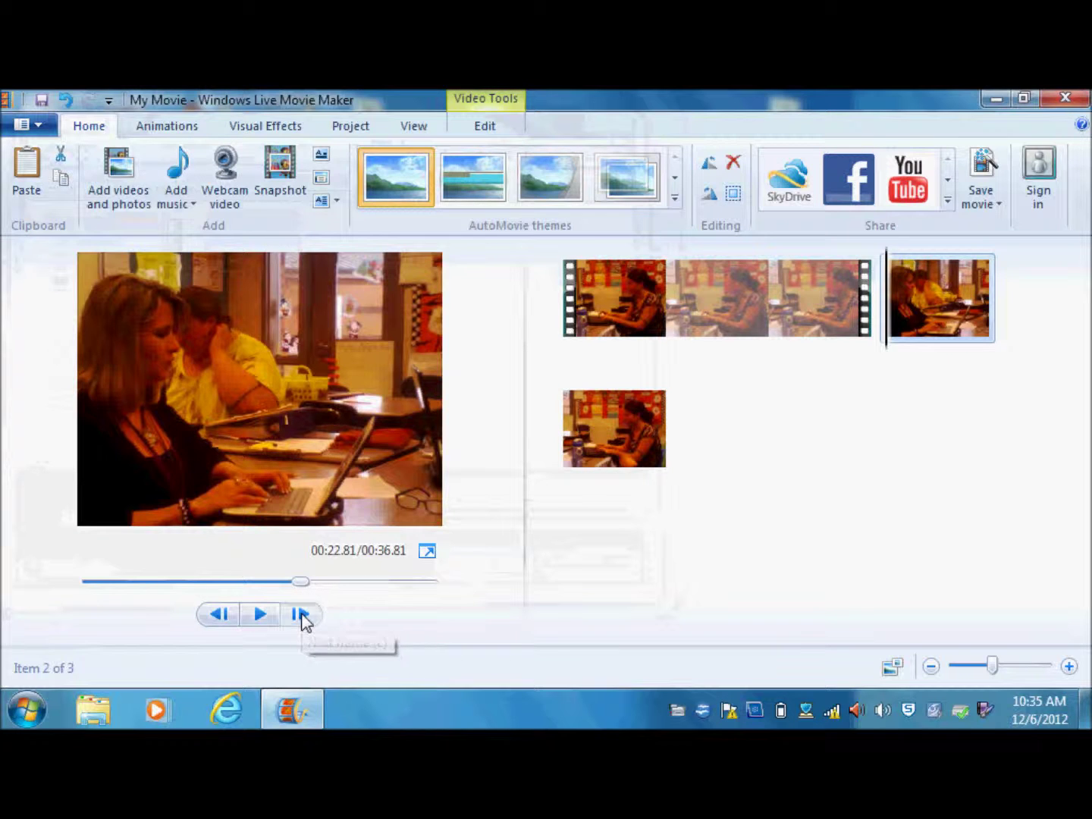
click(302, 616)
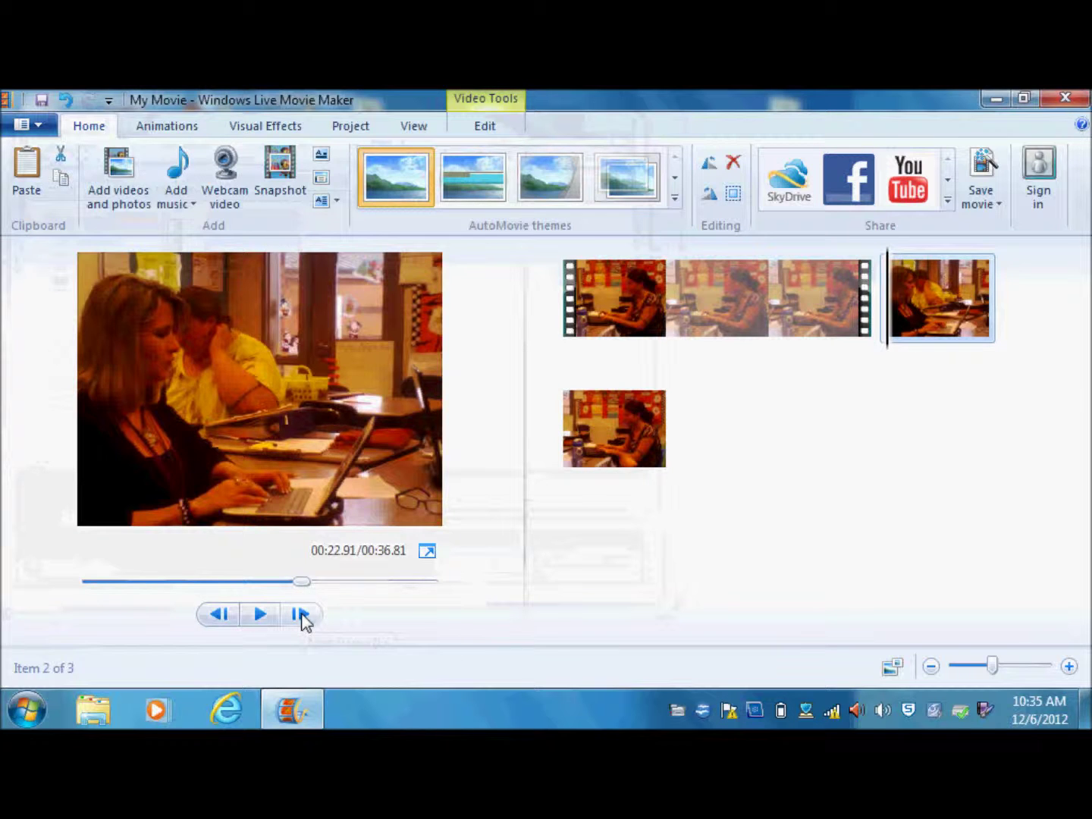
click(302, 617)
click(302, 616)
click(302, 616)
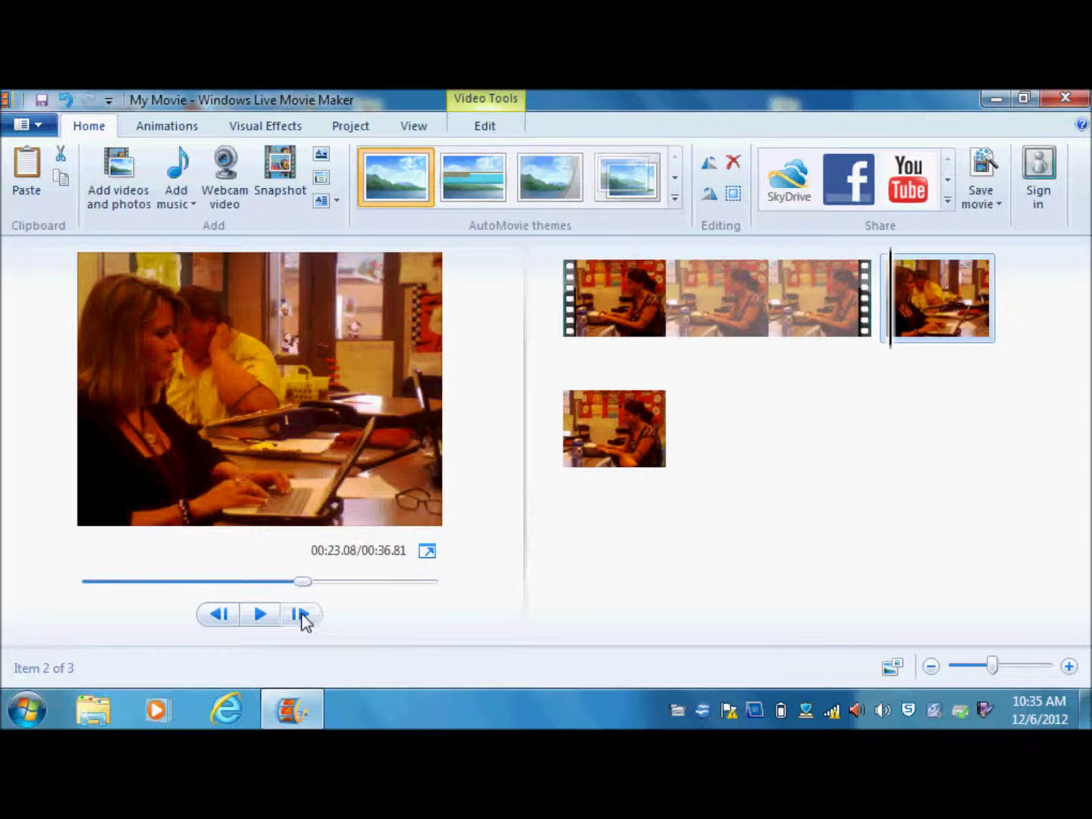
click(302, 616)
drag(304, 586, 329, 586)
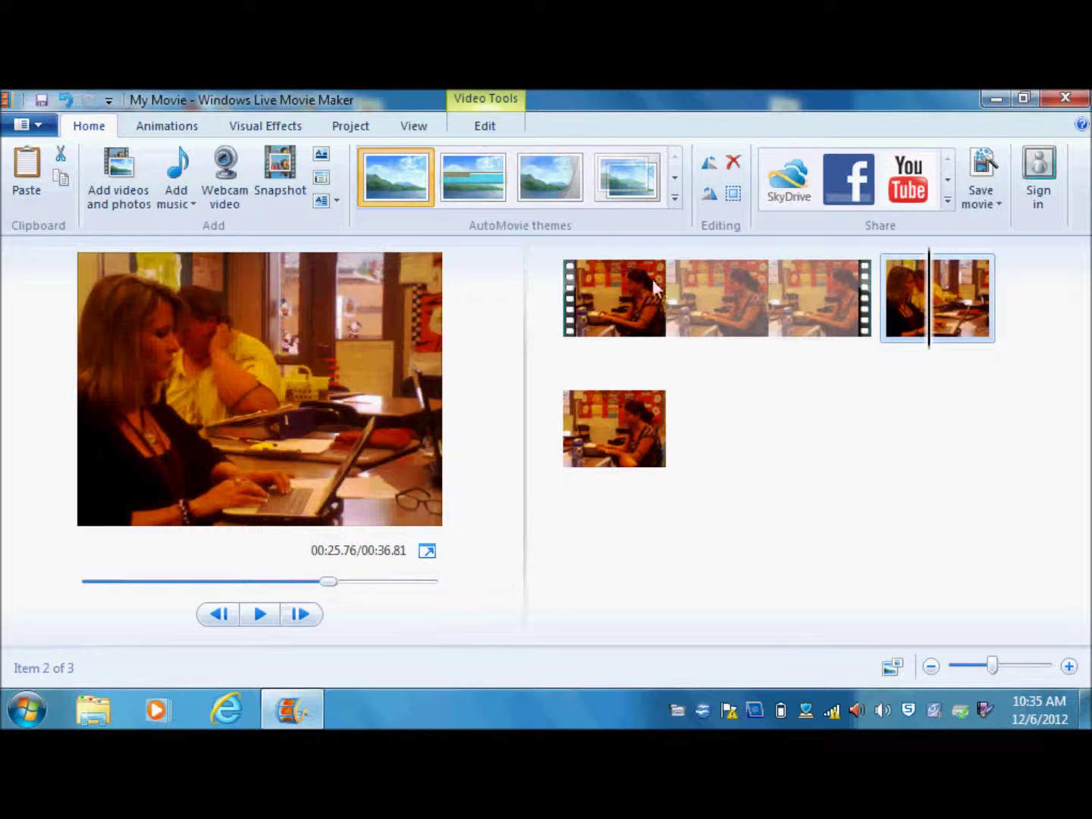
Return to the video clip and advance it frame by frame from about 00:07.60 to about 00:08.27
click(677, 298)
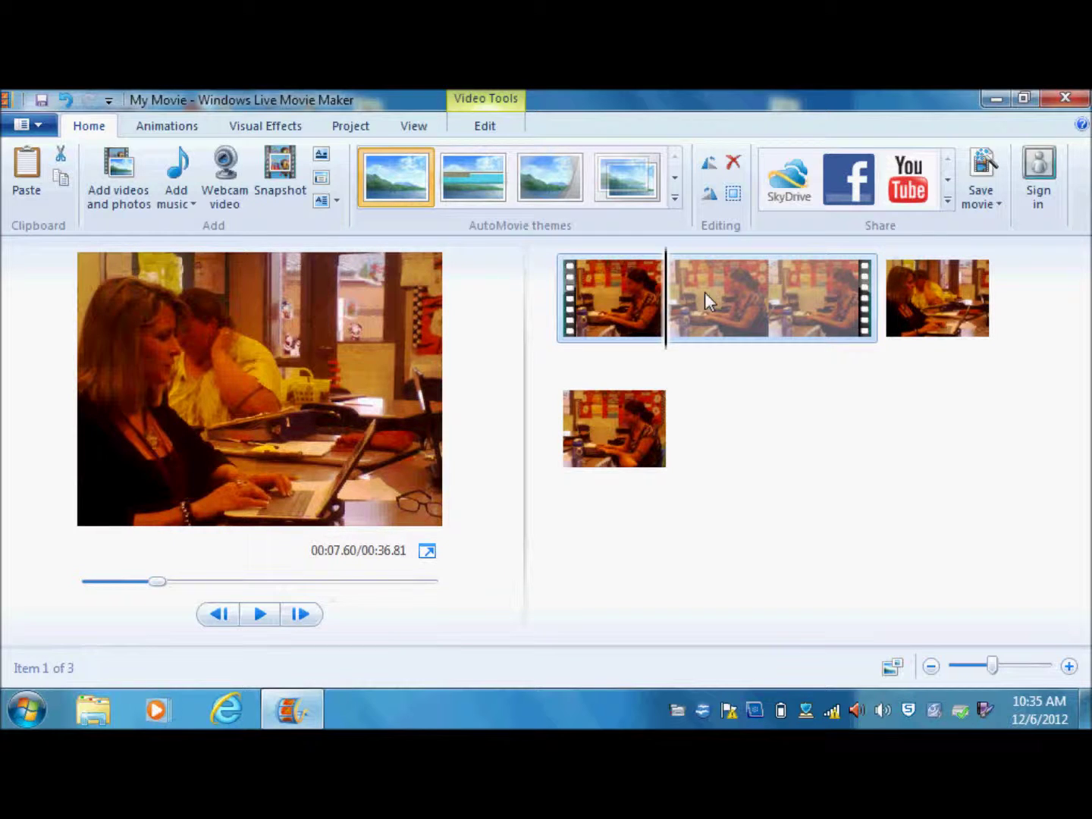
mouse_move(927, 322)
click(297, 618)
click(297, 617)
click(297, 618)
click(300, 615)
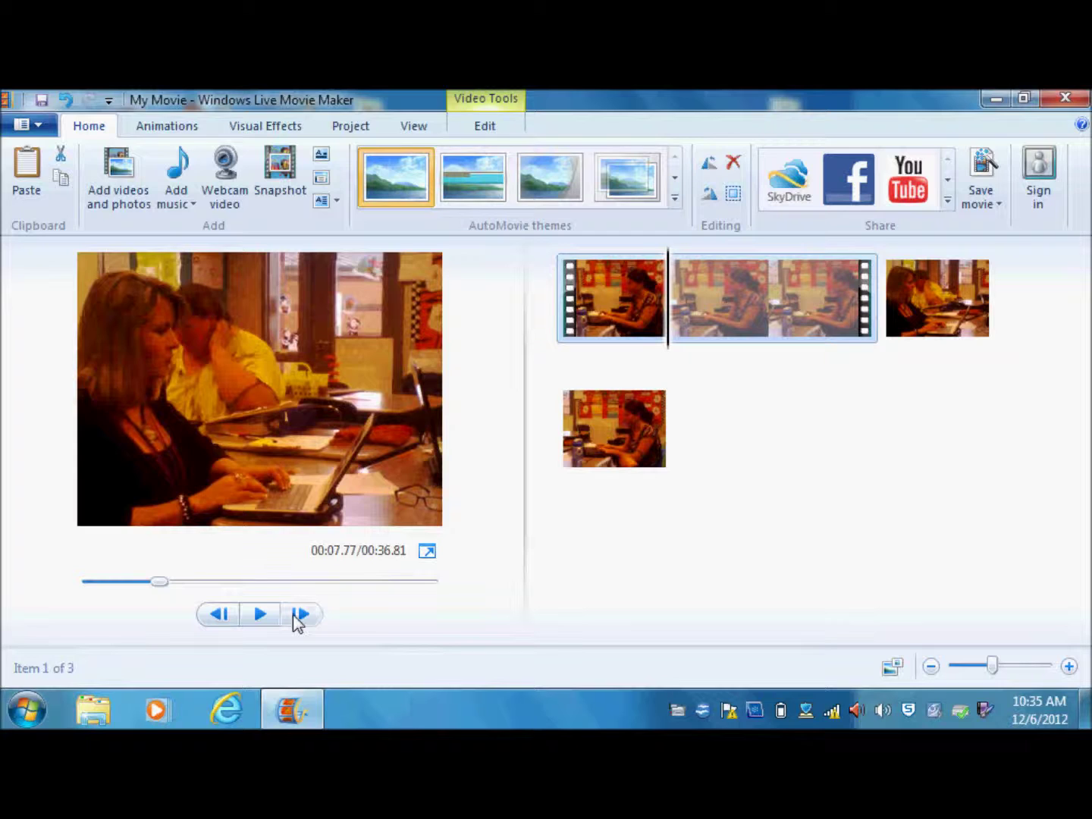
click(300, 614)
click(300, 614)
click(300, 614)
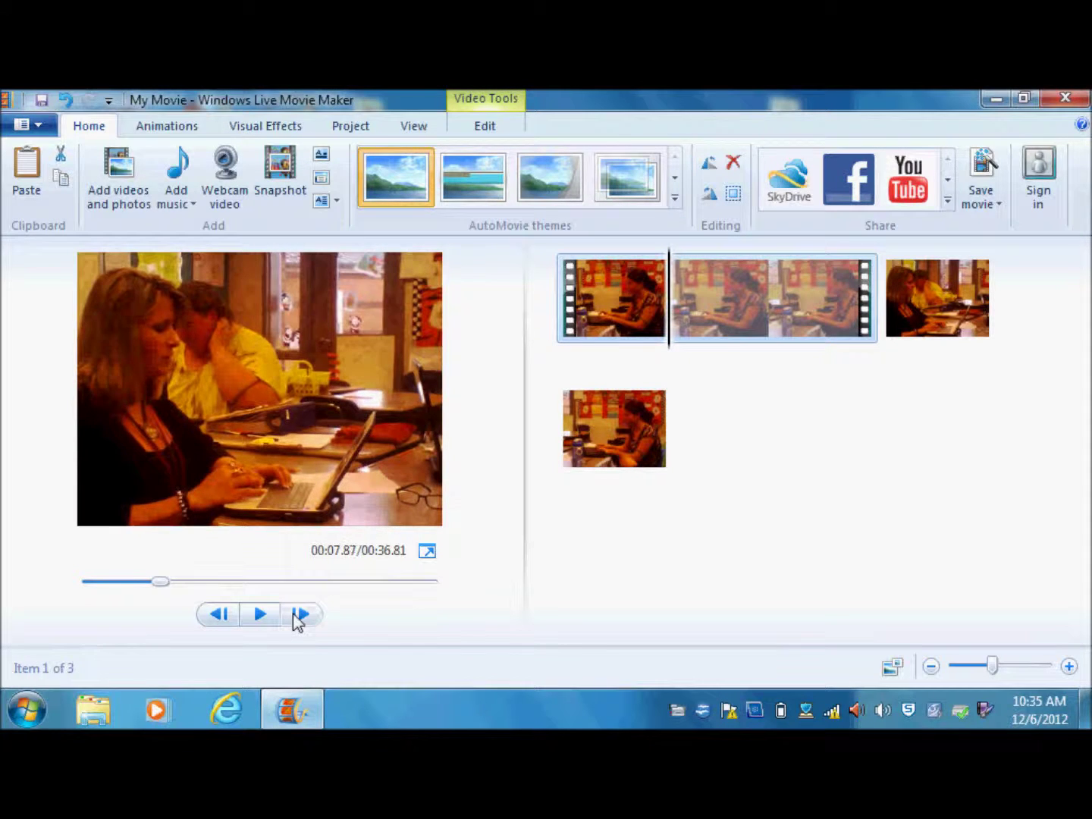
click(299, 614)
click(300, 614)
click(296, 615)
click(296, 615)
click(295, 614)
click(297, 614)
click(297, 614)
click(297, 614)
click(298, 614)
click(298, 614)
click(298, 614)
click(298, 614)
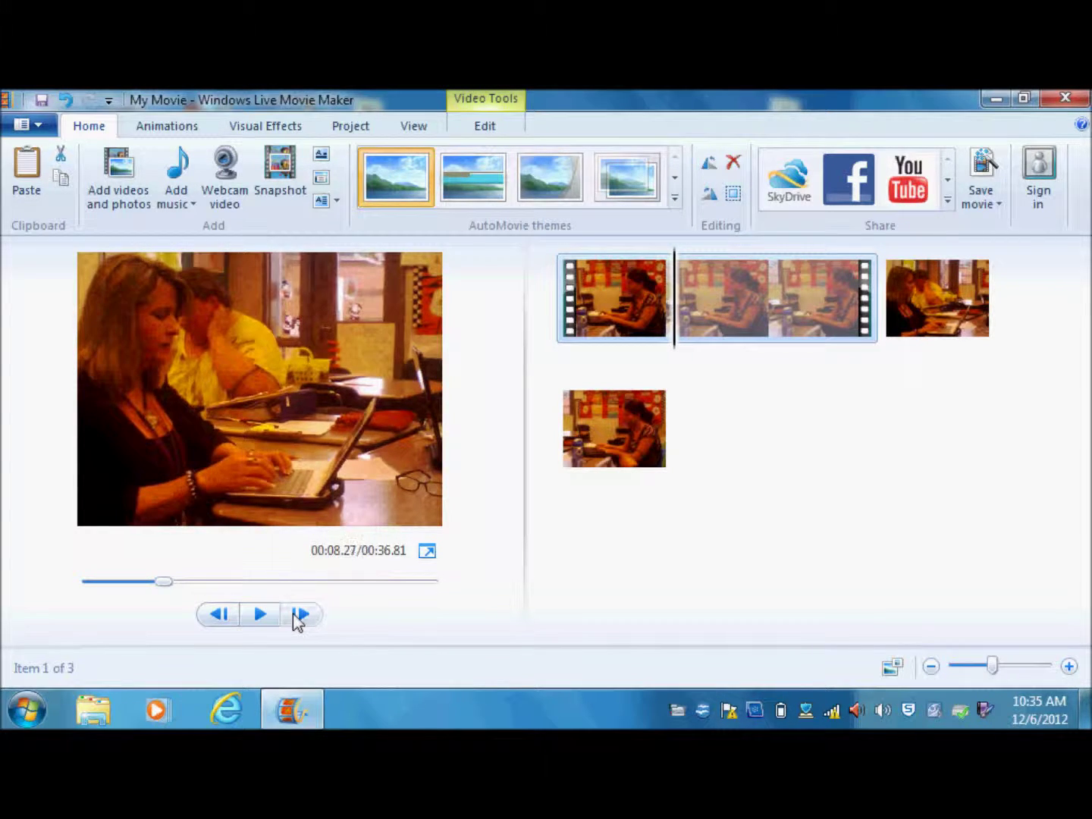
Take a snapshot of the current video frame and save it as the PNG image Science 3 in the Georgia Alernate Assessment folder
click(281, 165)
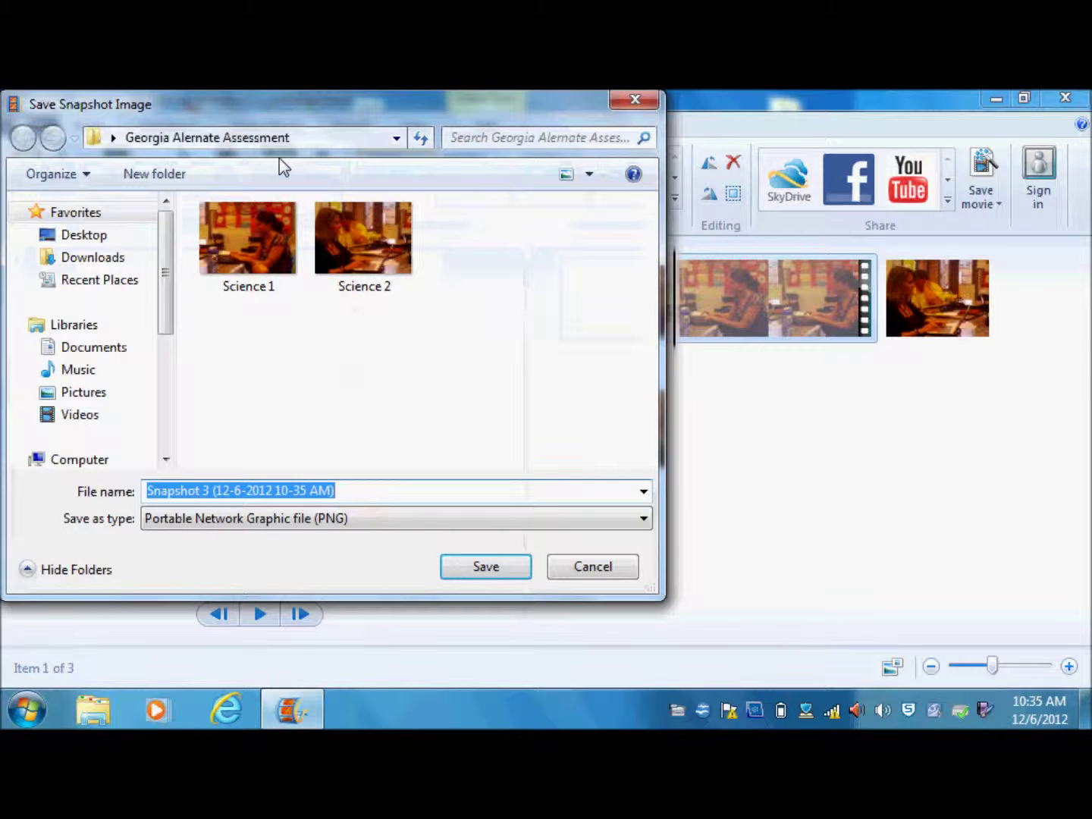
text(Science)
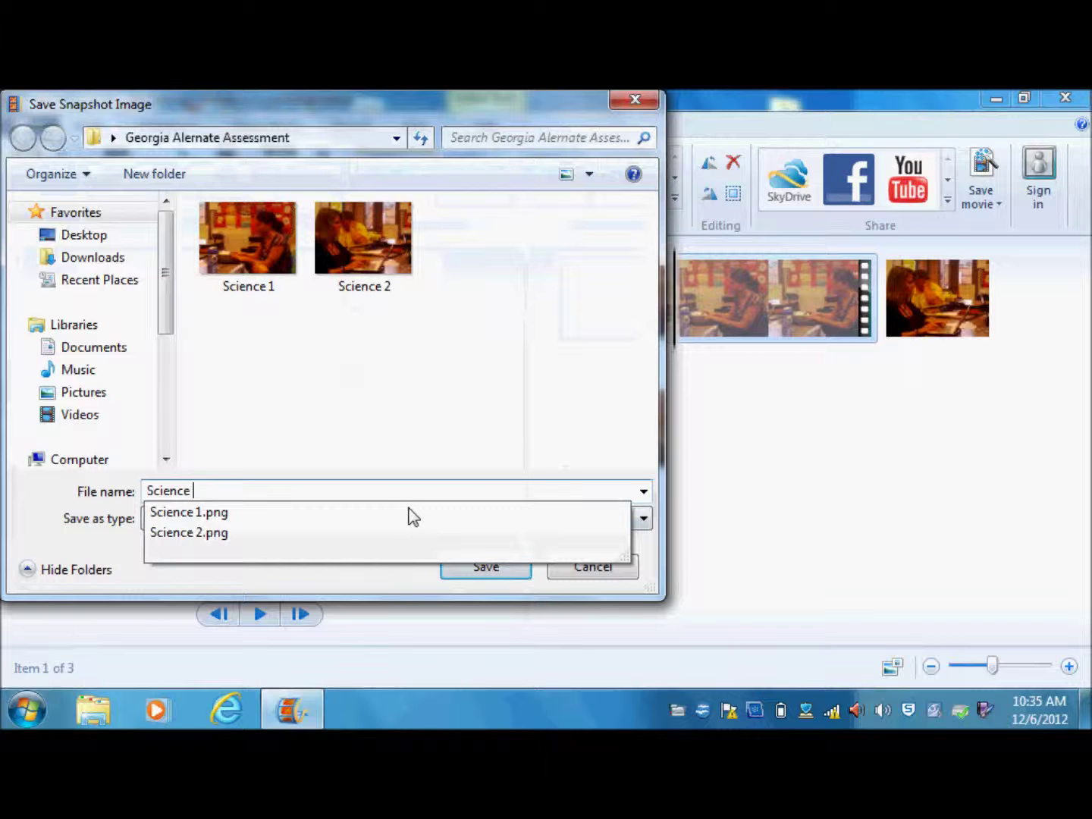
text( 3)
click(504, 566)
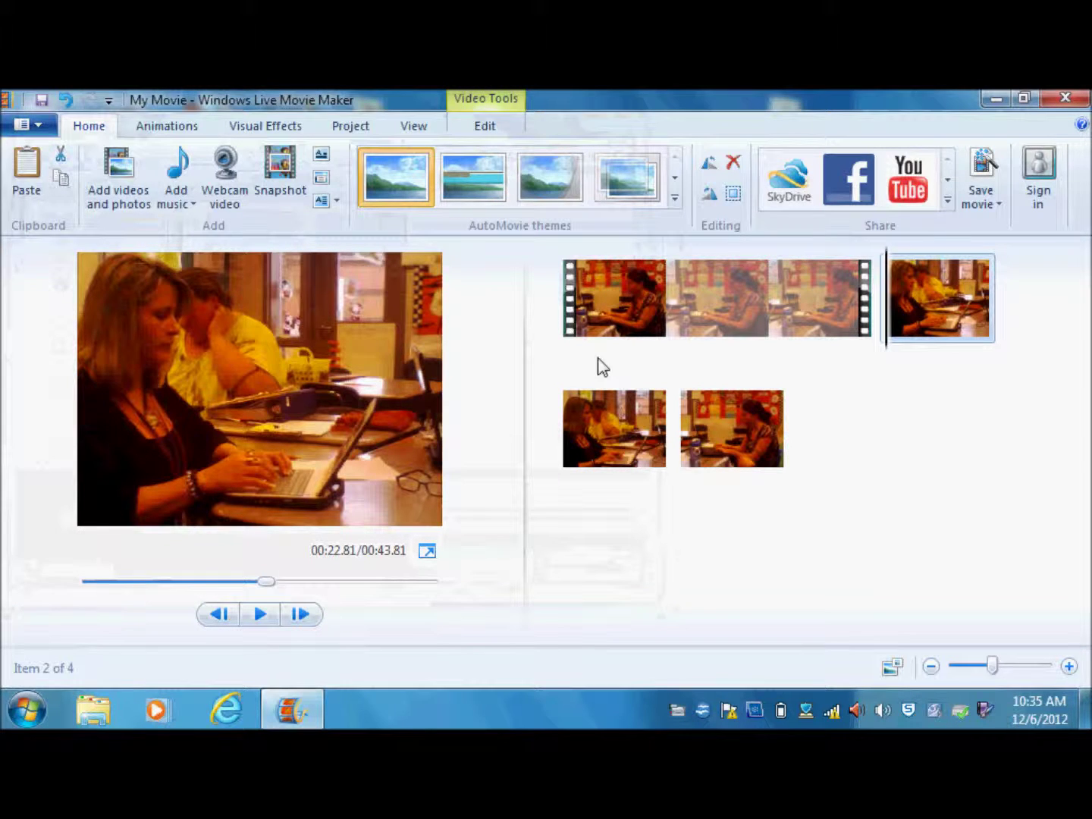
Close Windows Live Movie Maker without saving the changes to My Movie
click(1065, 99)
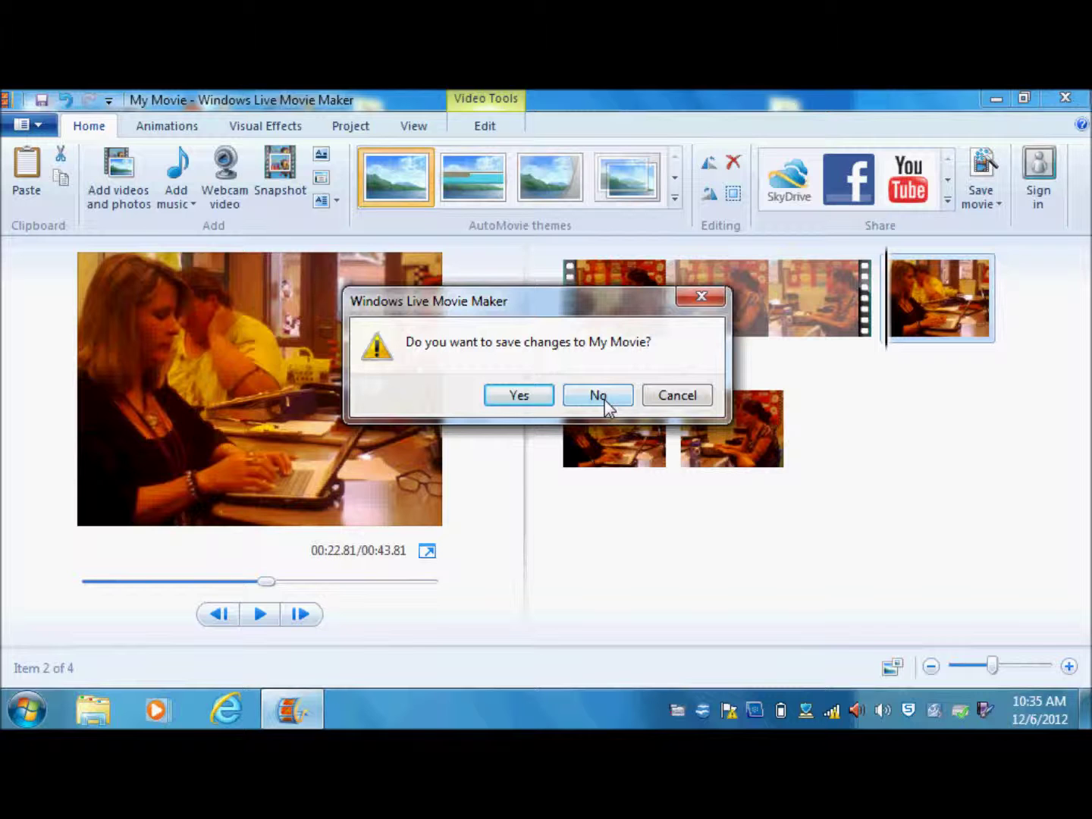
click(604, 402)
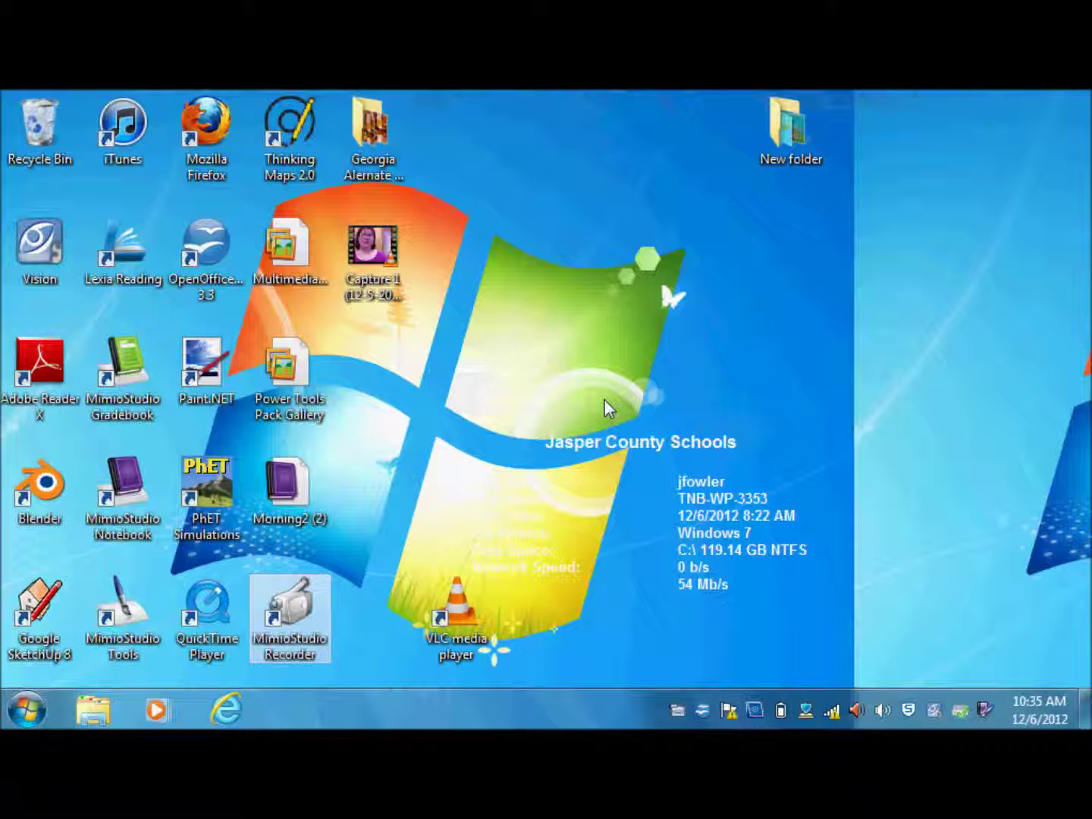